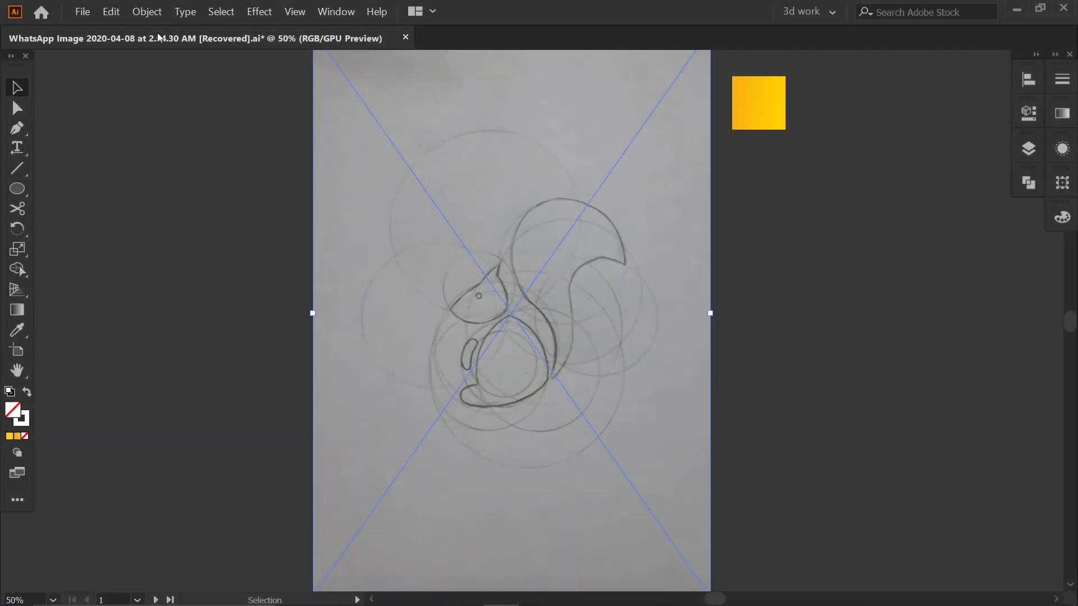
Lock the squirrel sketch image and draw a small square on the empty canvas beside it.
left_click(147, 11)
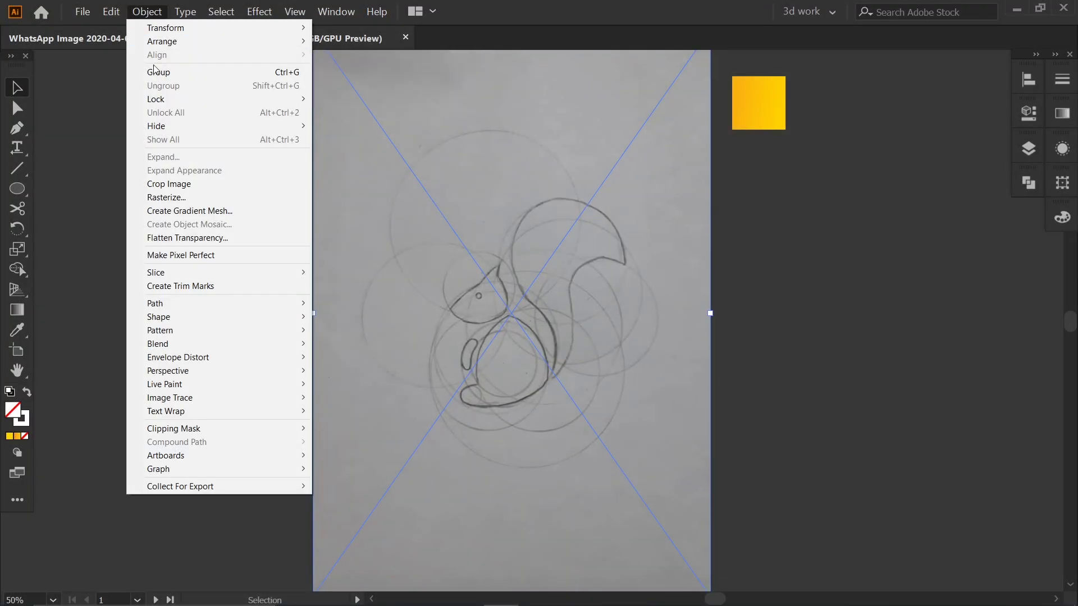
left_click(330, 99)
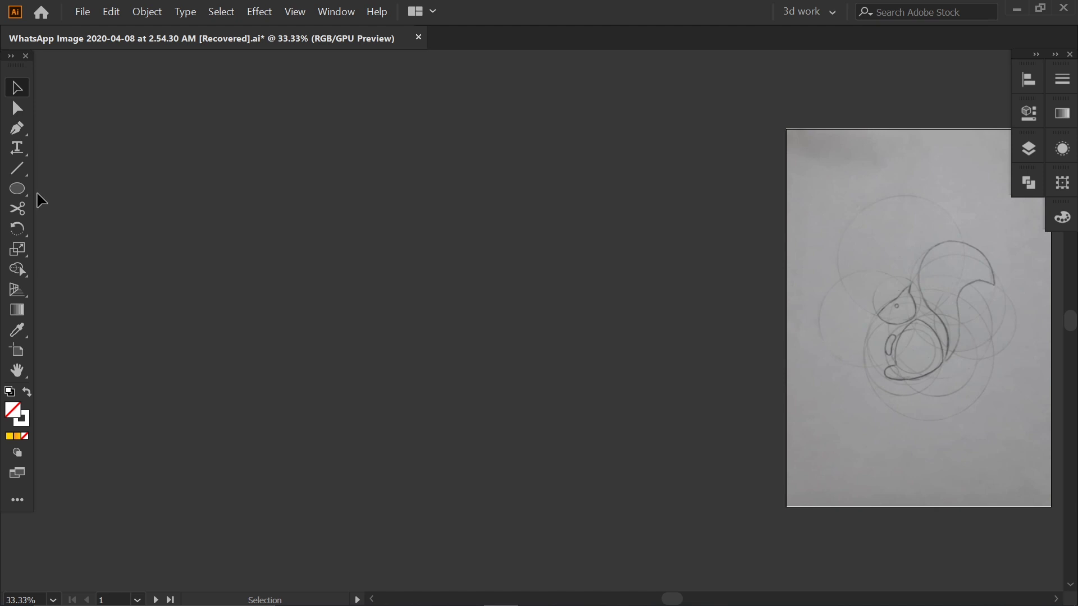
left_click(25, 194)
left_click(68, 188)
left_click_drag(430, 299, 461, 319)
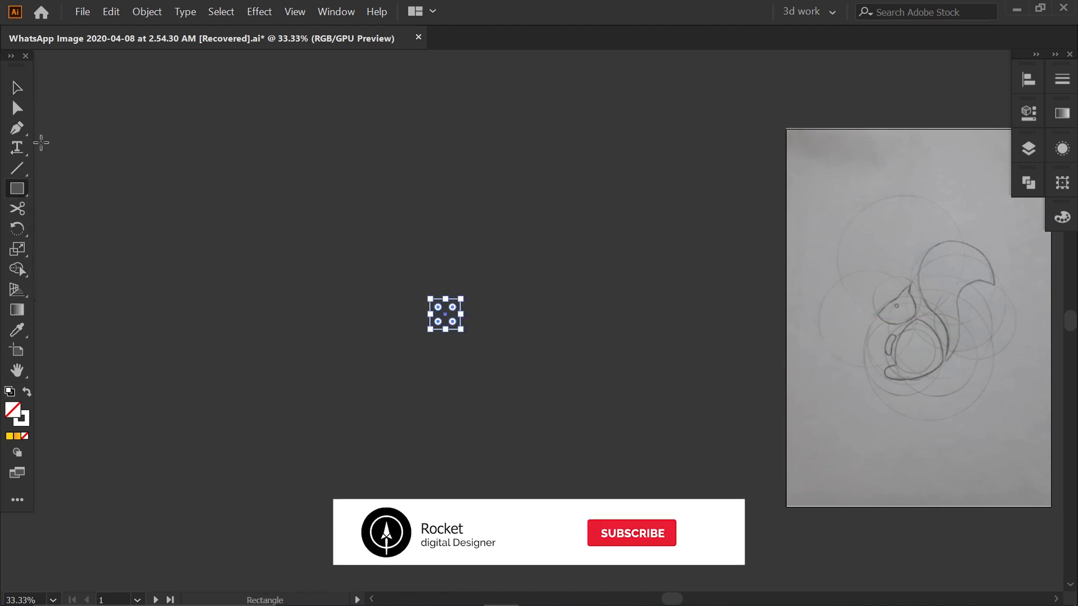
Duplicate the small square, then add a copy to the right enlarged to full grid height.
key("v")
left_click(365, 178)
mouse_move(459, 303)
left_mouse_down()
mouse_move(483, 306)
mouse_move(483, 335)
mouse_move(430, 390)
left_mouse_up()
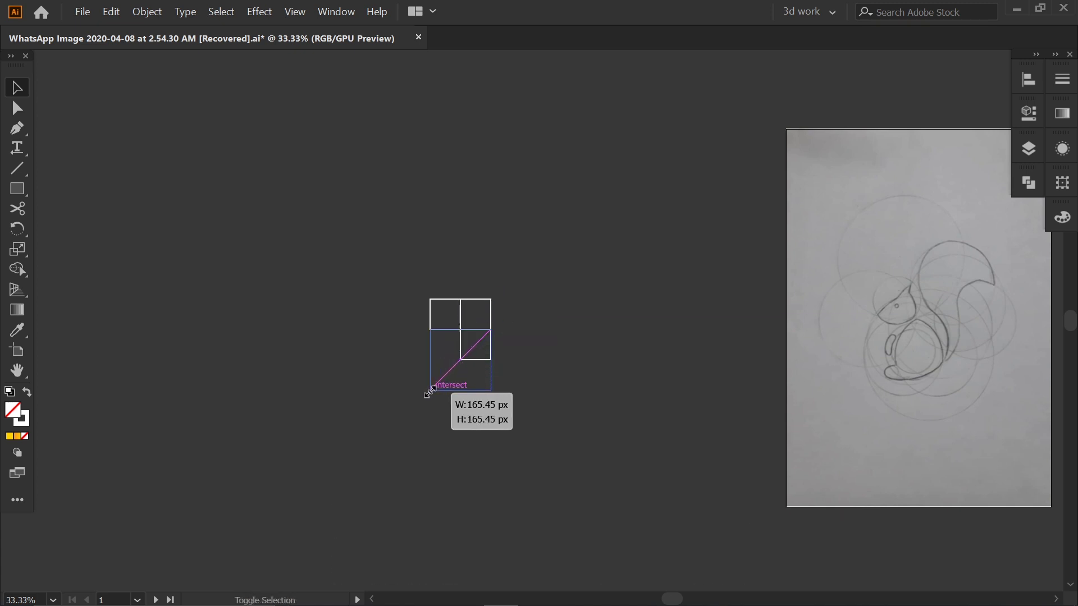
left_click_drag(489, 370, 550, 369)
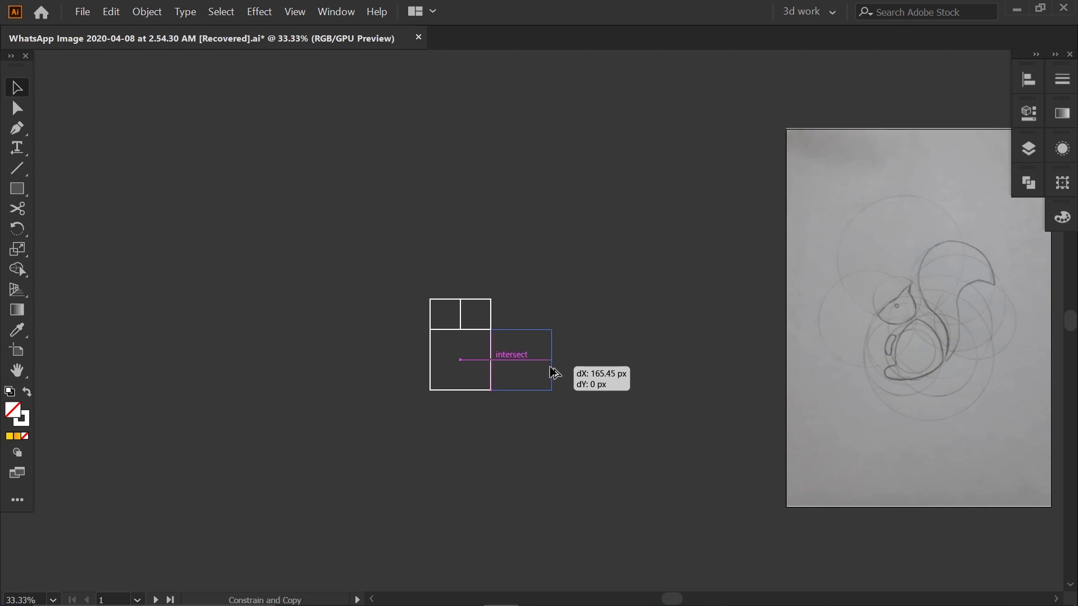
mouse_move(550, 330)
left_mouse_down()
mouse_move(582, 300)
mouse_move(582, 232)
left_mouse_up()
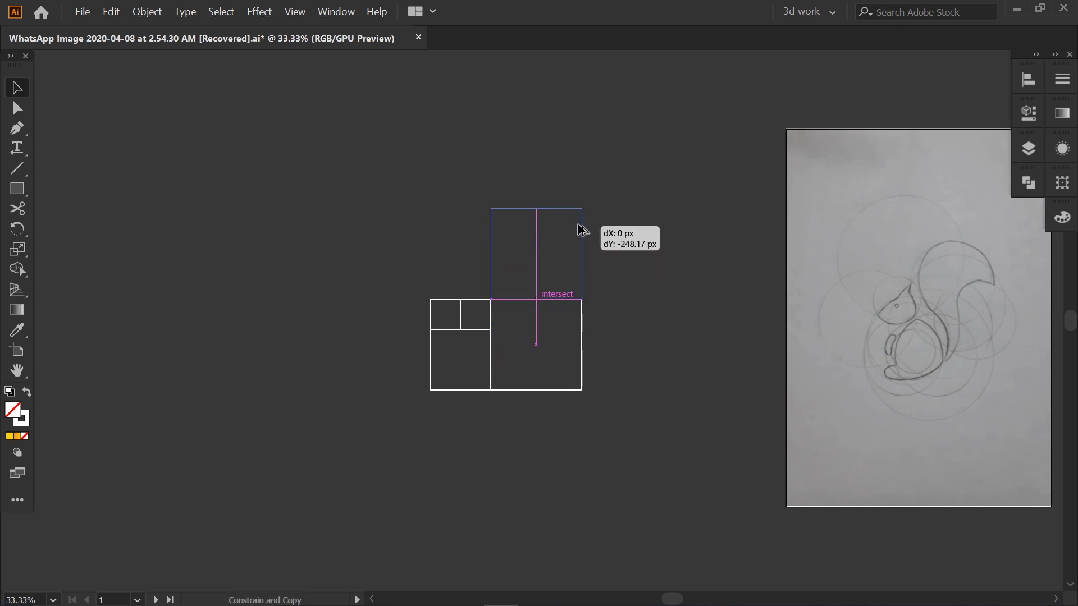
Add enlarged square copies above and to the left, the largest reaching 658.72 px.
left_click_drag(491, 209, 399, 148)
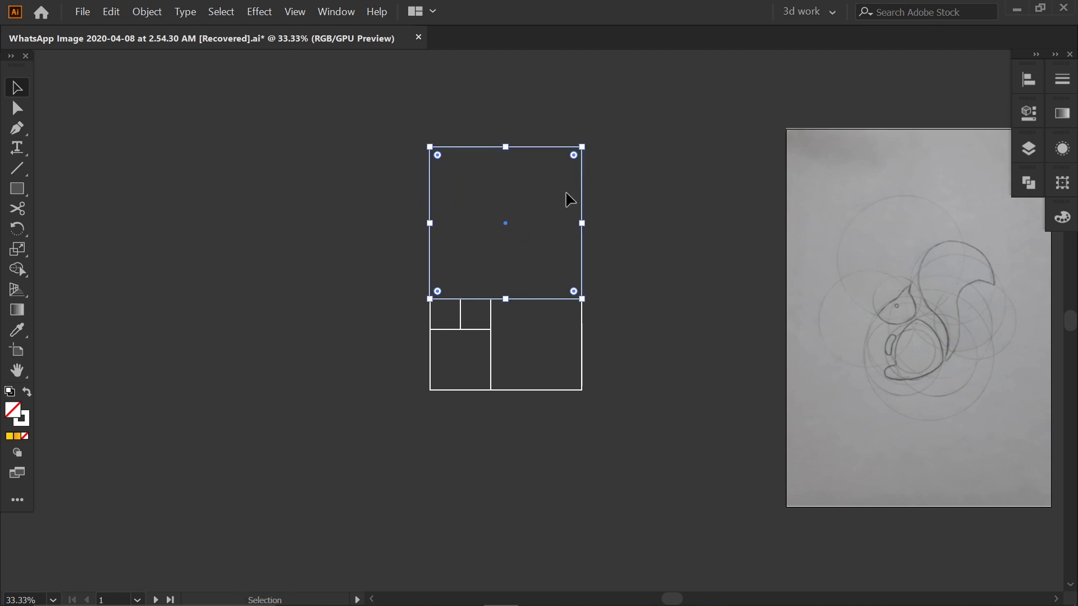
left_click_drag(585, 202, 431, 203)
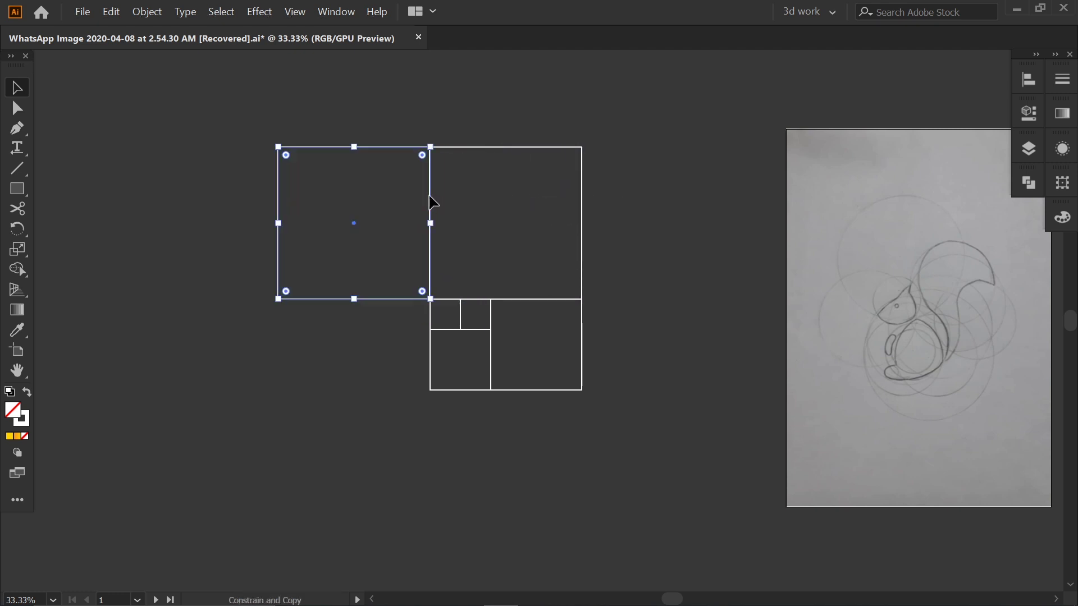
left_click_drag(279, 299, 189, 403)
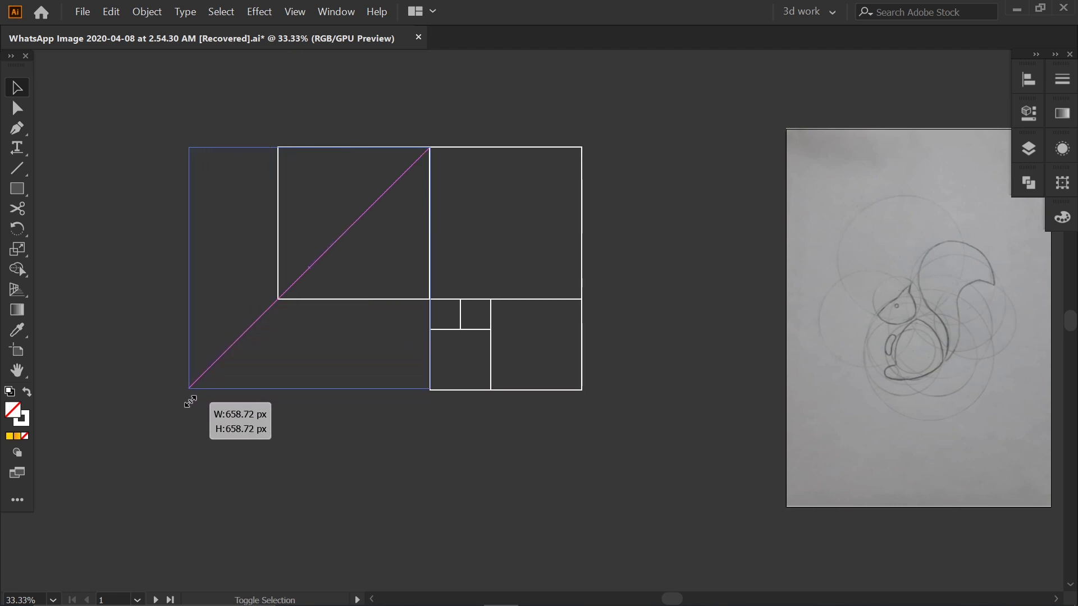
left_click_drag(189, 402, 188, 403)
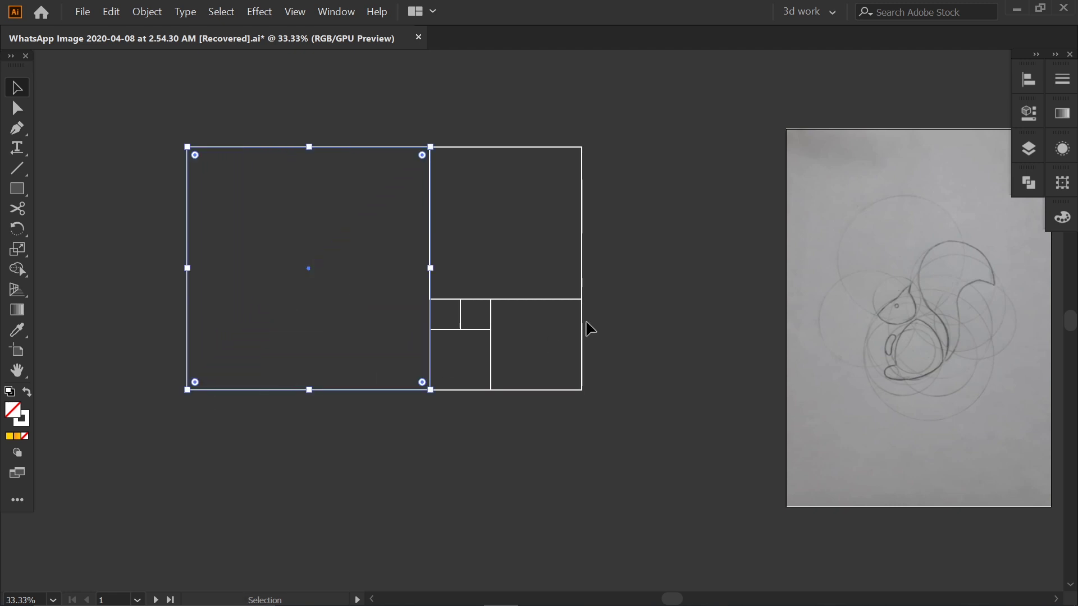
left_click(585, 328)
Draw an inscribed circle in each of the five golden-ratio squares.
right_click(17, 189)
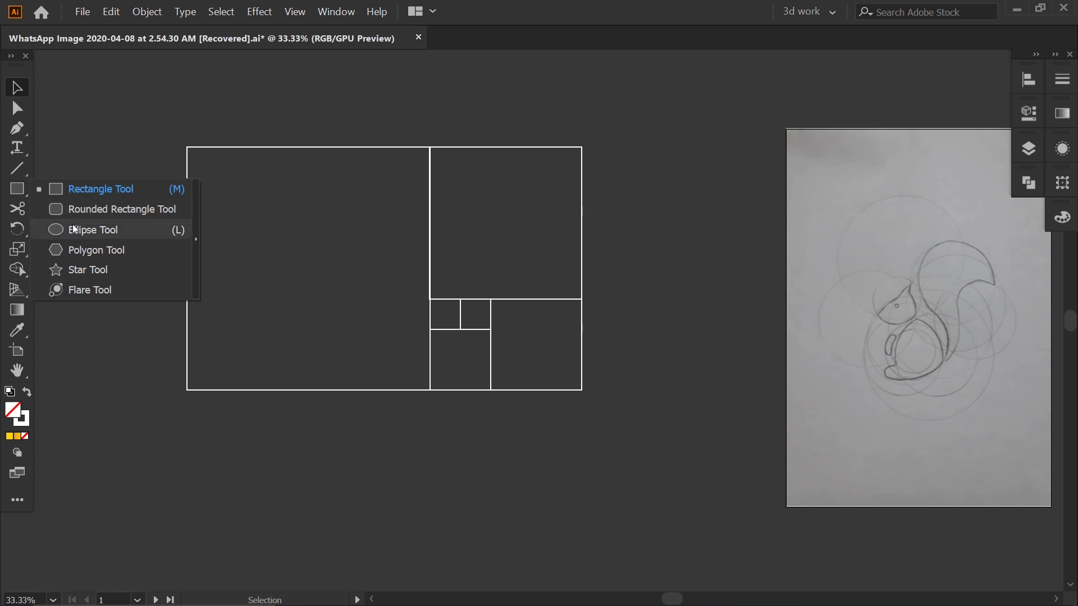
left_click(101, 229)
left_click_drag(430, 300, 460, 330)
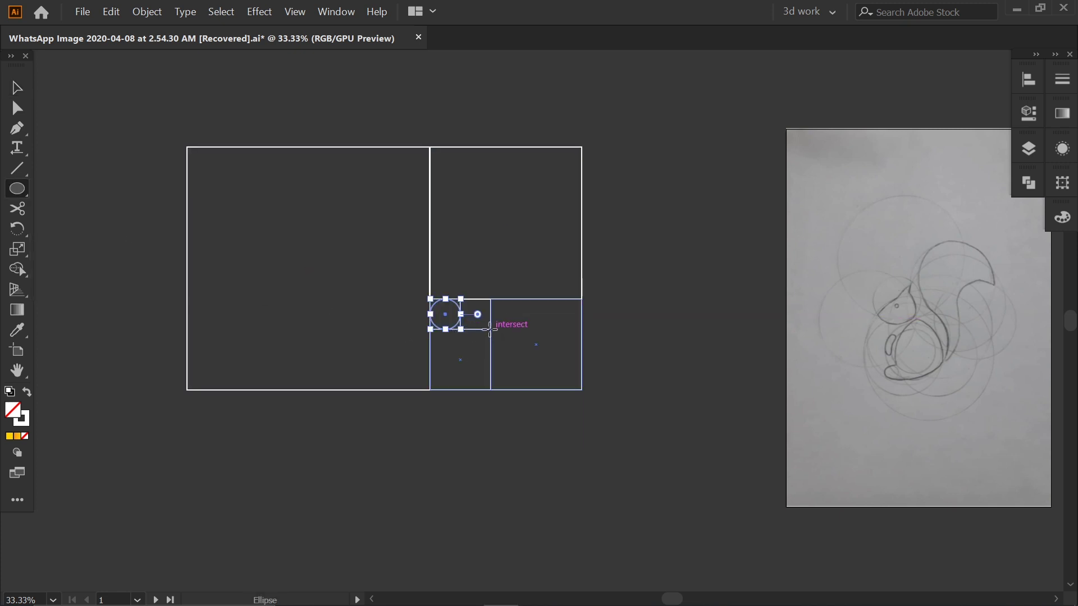
left_click_drag(490, 329, 431, 373)
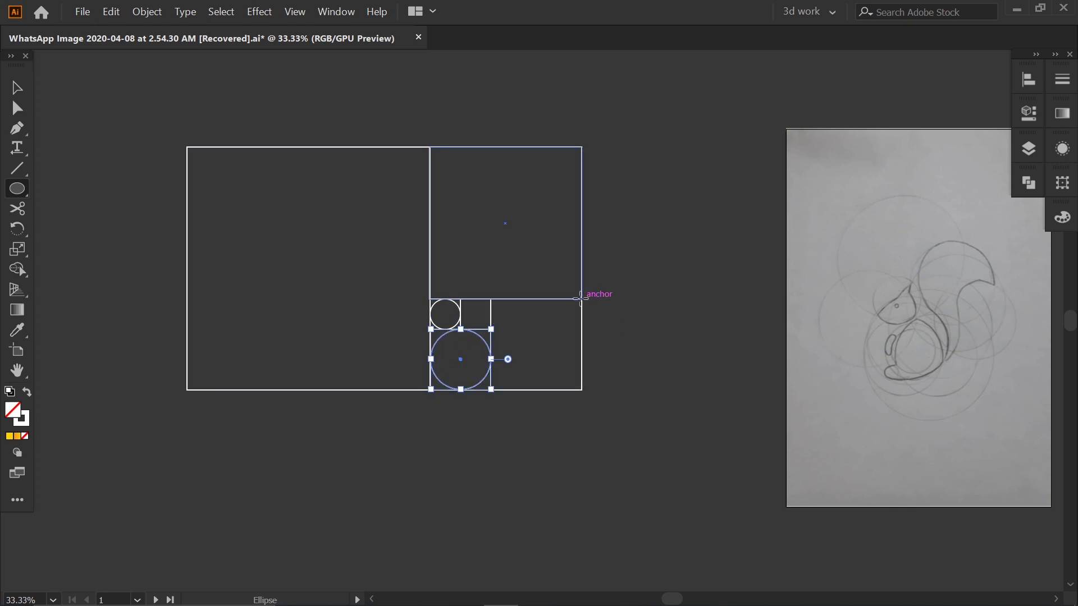
left_click_drag(581, 299, 492, 378)
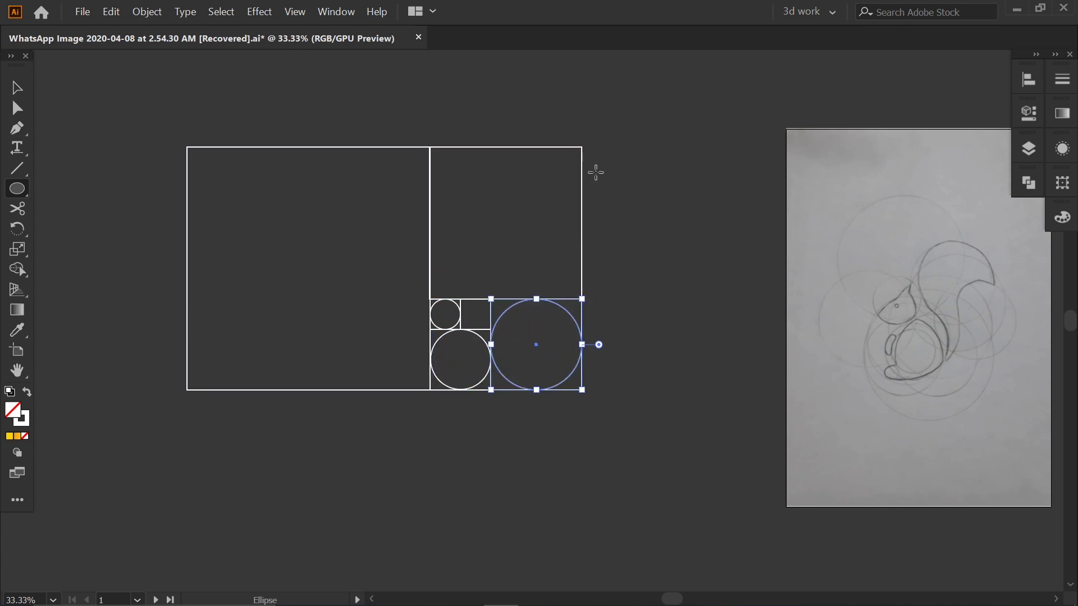
left_click_drag(581, 147, 430, 297)
left_click_drag(187, 147, 415, 388)
Delete the square outlines so only the five circles remain.
key("v")
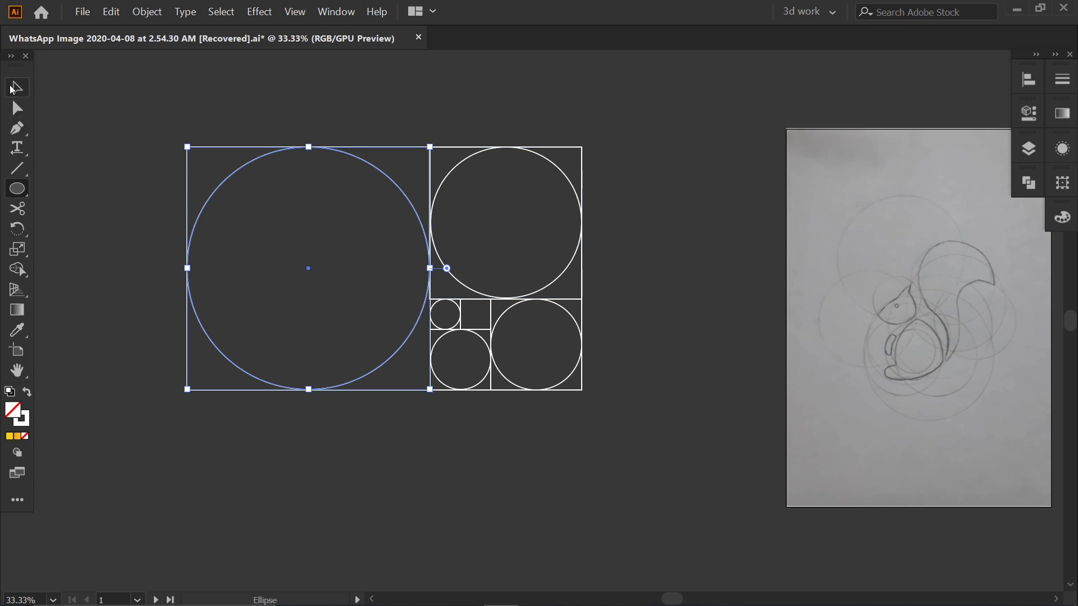
left_click(407, 135)
left_click(453, 151)
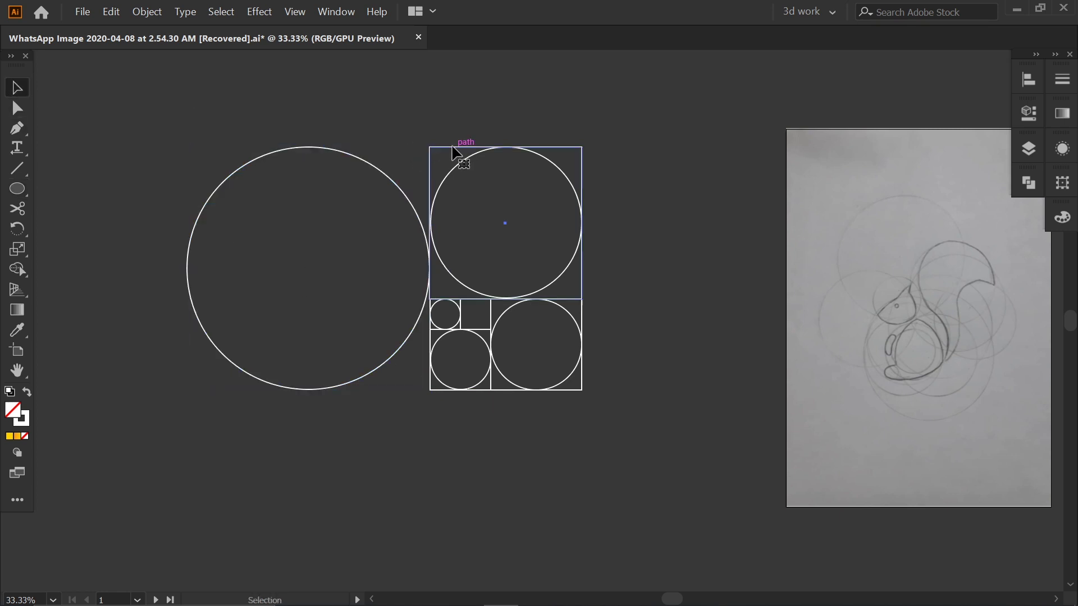
key("Delete")
key("Delete")
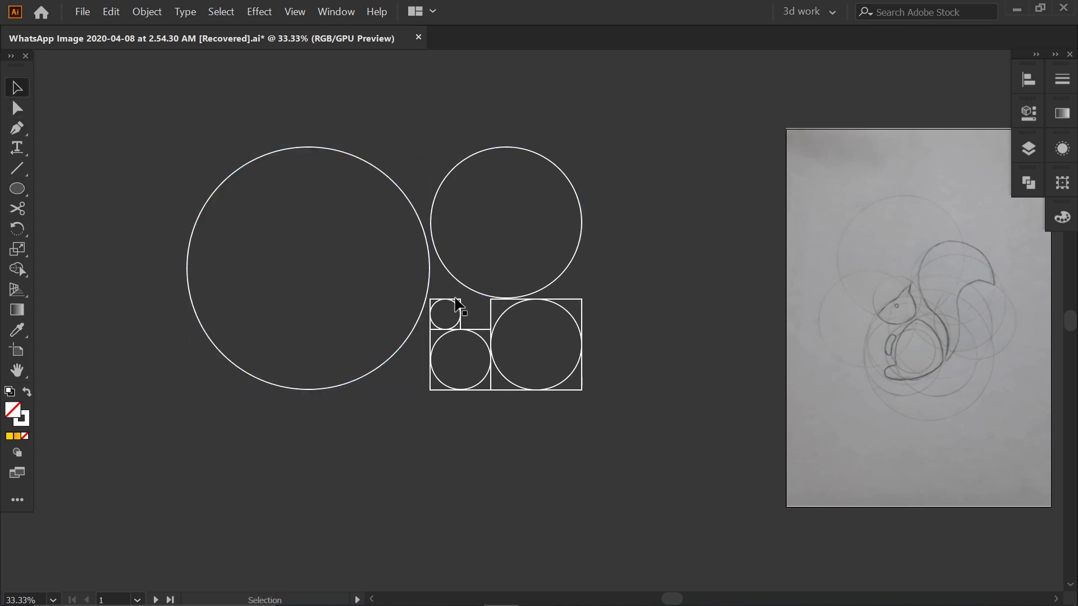
left_click(430, 317)
key("Delete")
left_click(490, 332)
key("Delete")
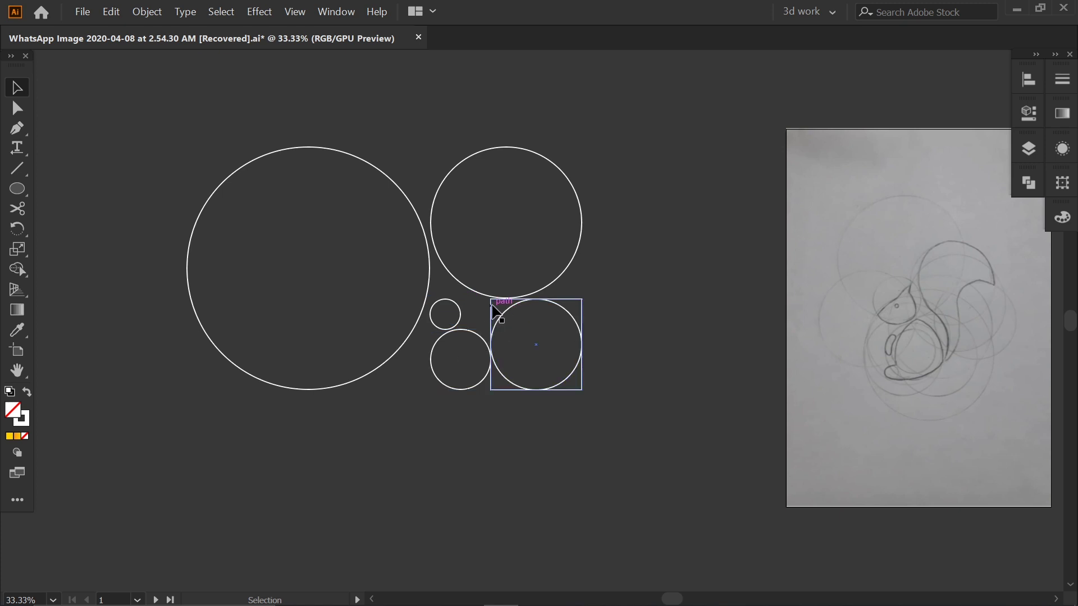
left_click(492, 307)
key("Delete")
Align all five circles to horizontal and vertical centre, making them concentric.
key("ctrl+a")
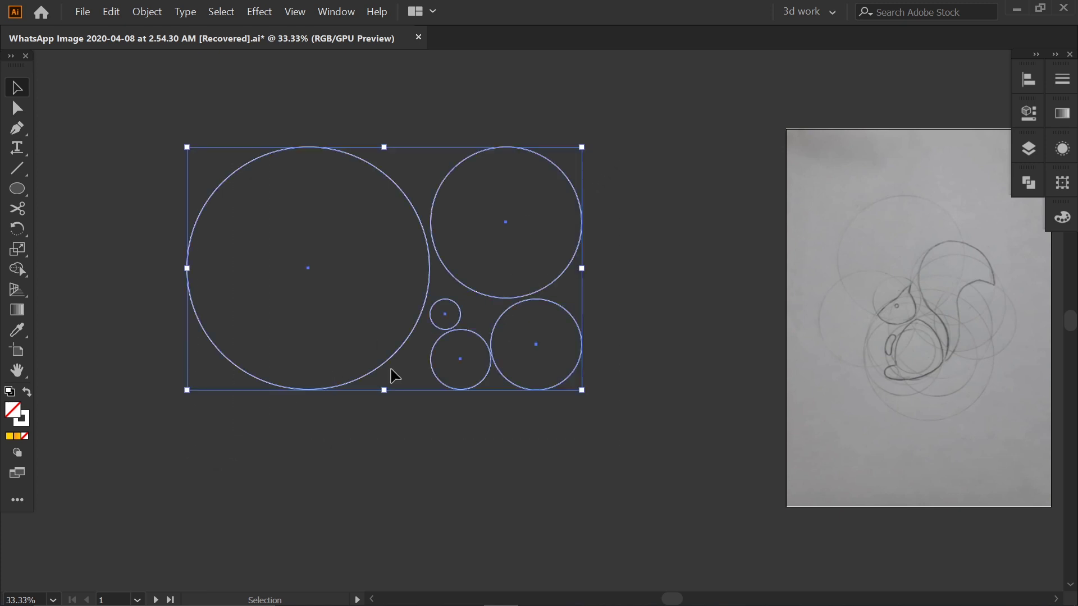
left_click(1029, 79)
left_click(861, 116)
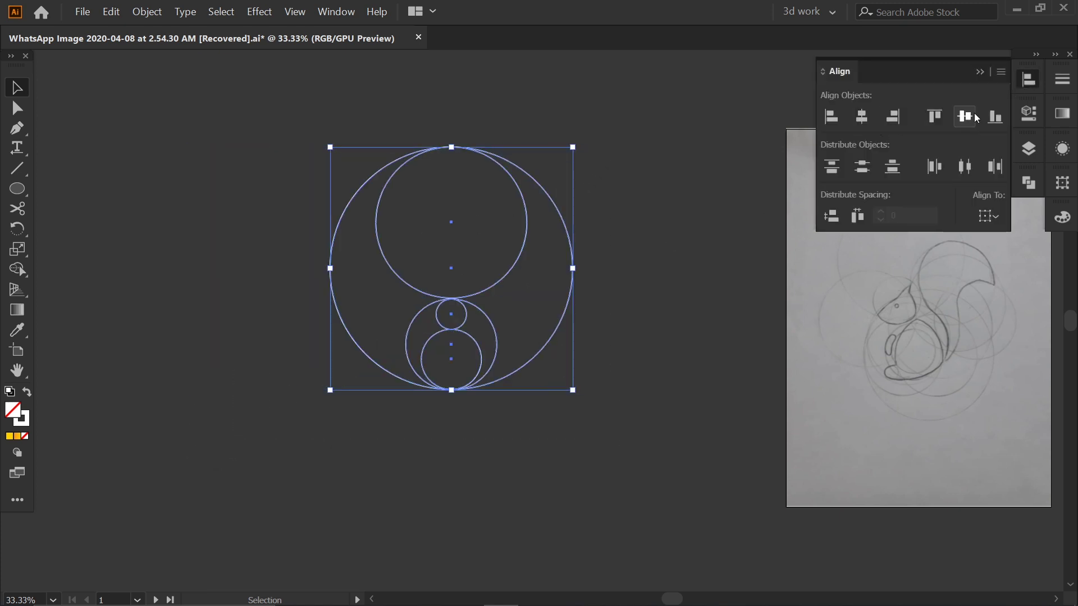
left_click(965, 117)
left_click(659, 243)
left_click(979, 72)
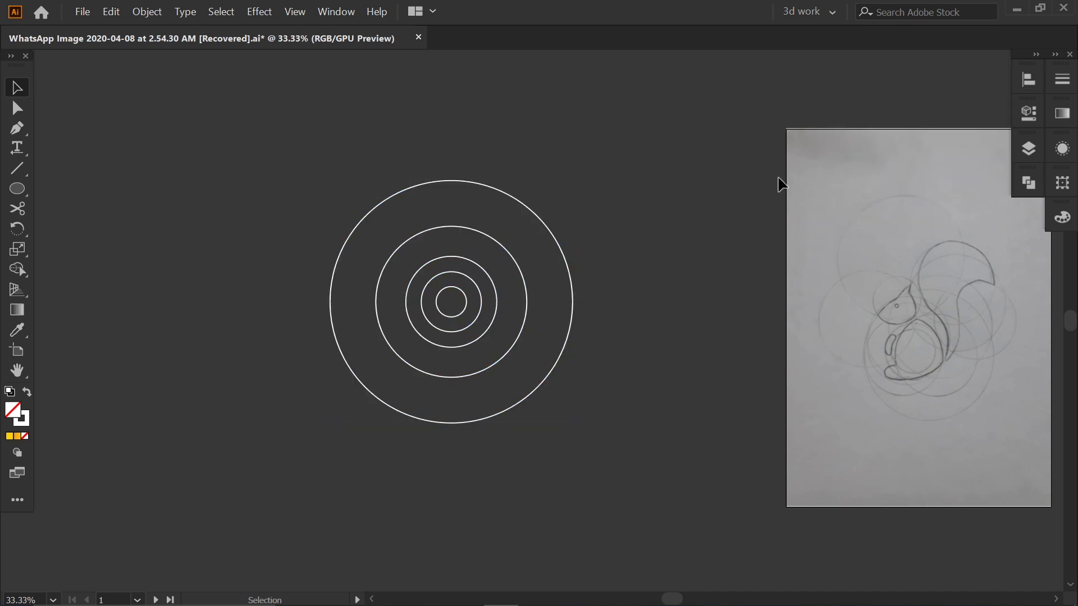
Give the concentric circles a black (#000000) stroke.
mouse_move(755, 223)
left_mouse_down()
mouse_move(611, 236)
mouse_move(549, 229)
left_mouse_up()
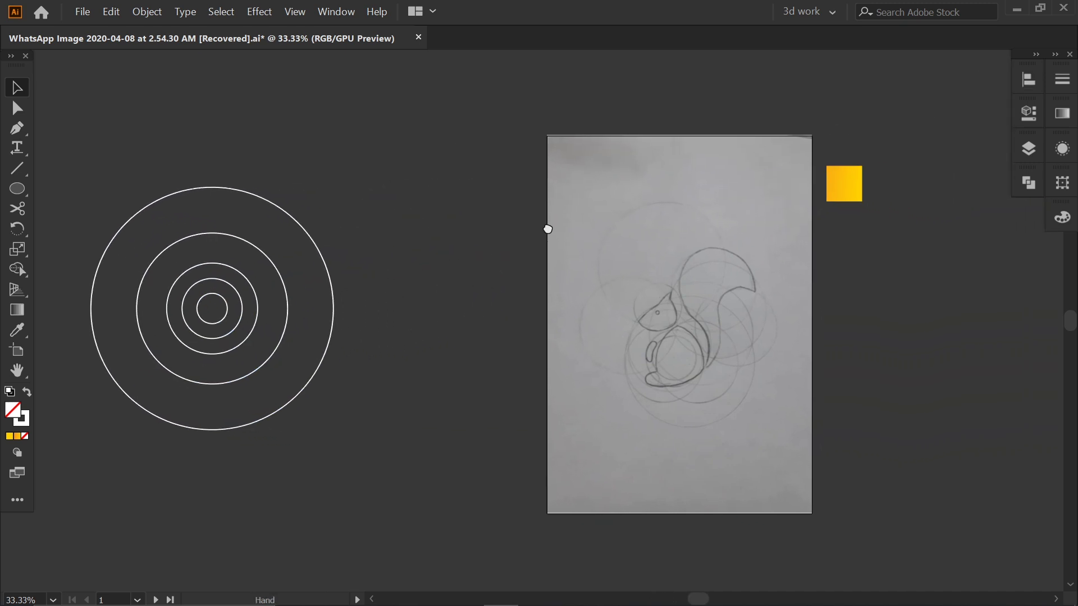
left_click_drag(300, 233, 99, 457)
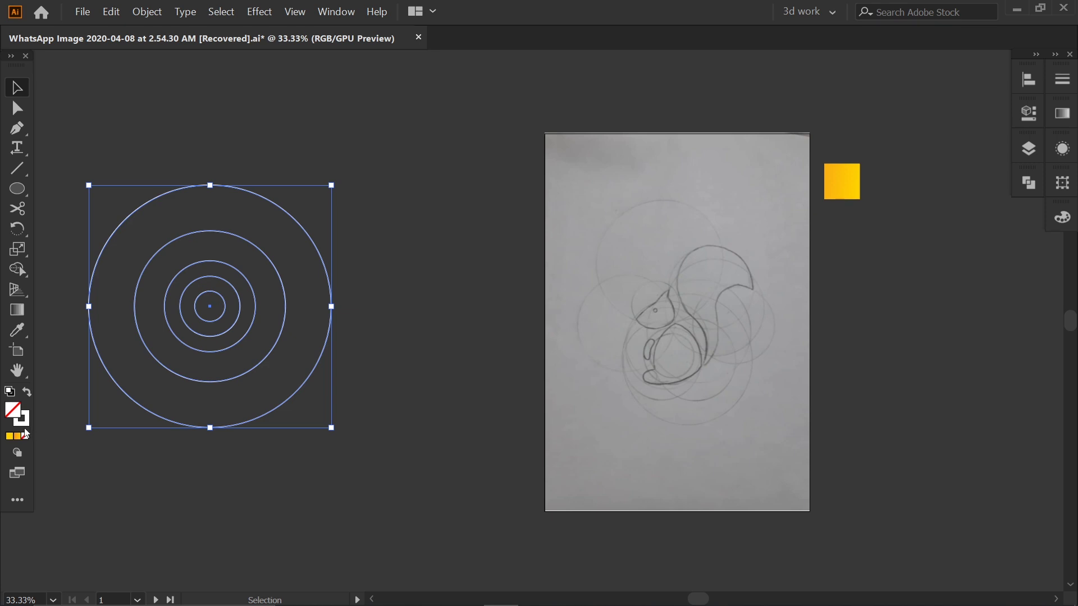
double_click(23, 428)
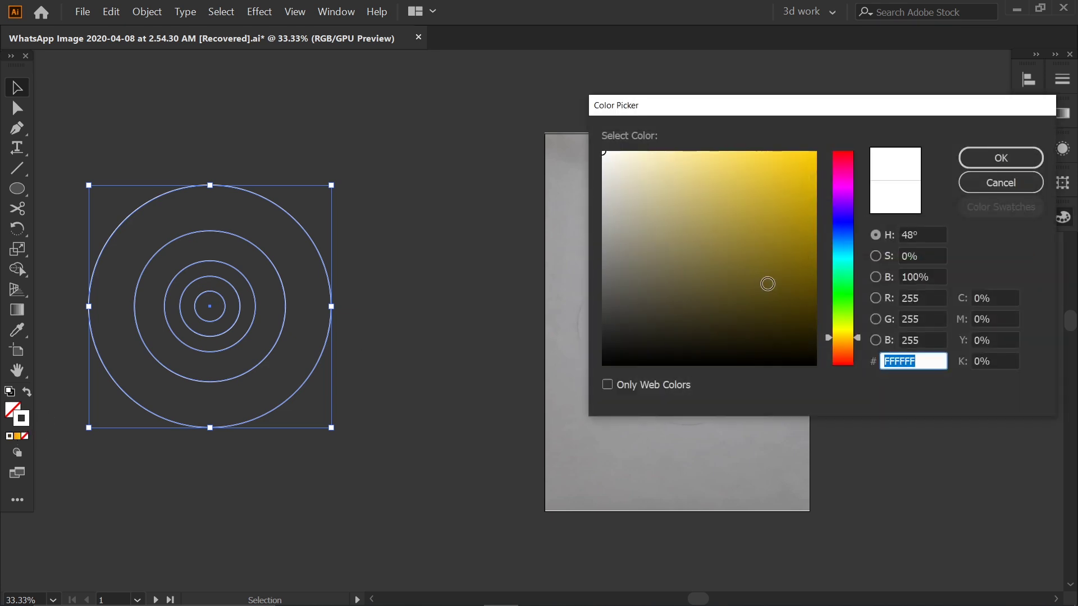
left_click_drag(767, 284, 590, 382)
left_click(999, 166)
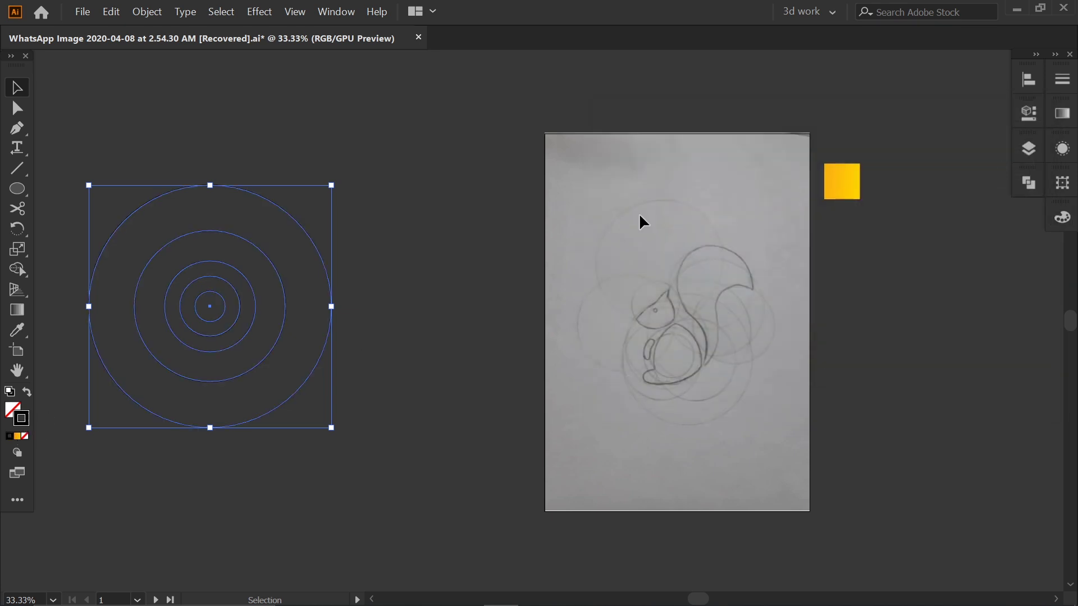
left_click(331, 212)
Move the concentric circles onto the squirrel sketch, shrinking and nudging them to match its circles.
left_click_drag(149, 430, 185, 359)
left_click_drag(271, 264, 770, 249)
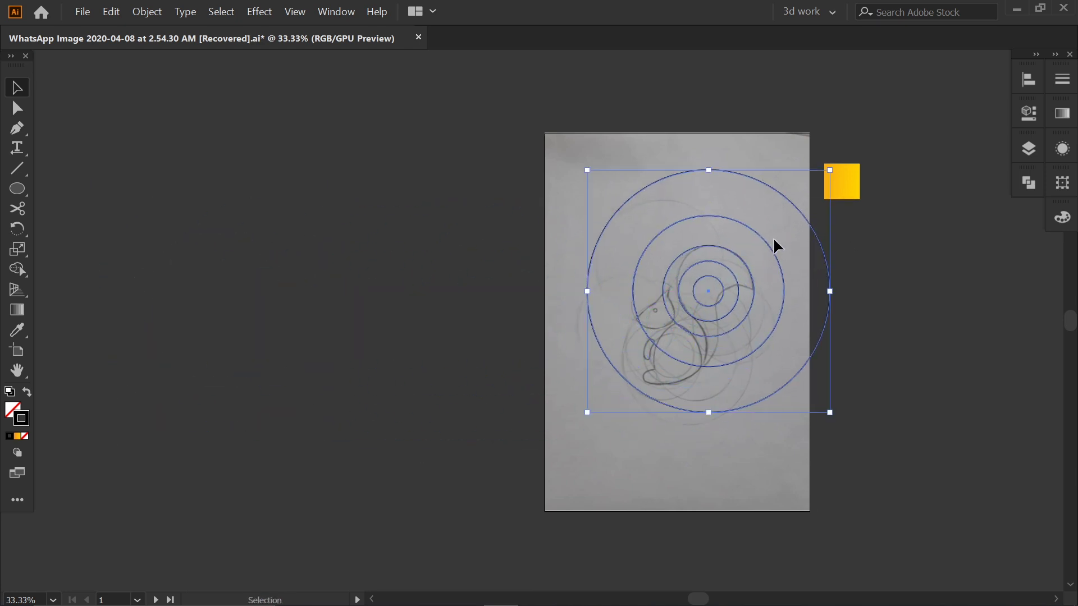
left_click_drag(587, 170, 601, 183)
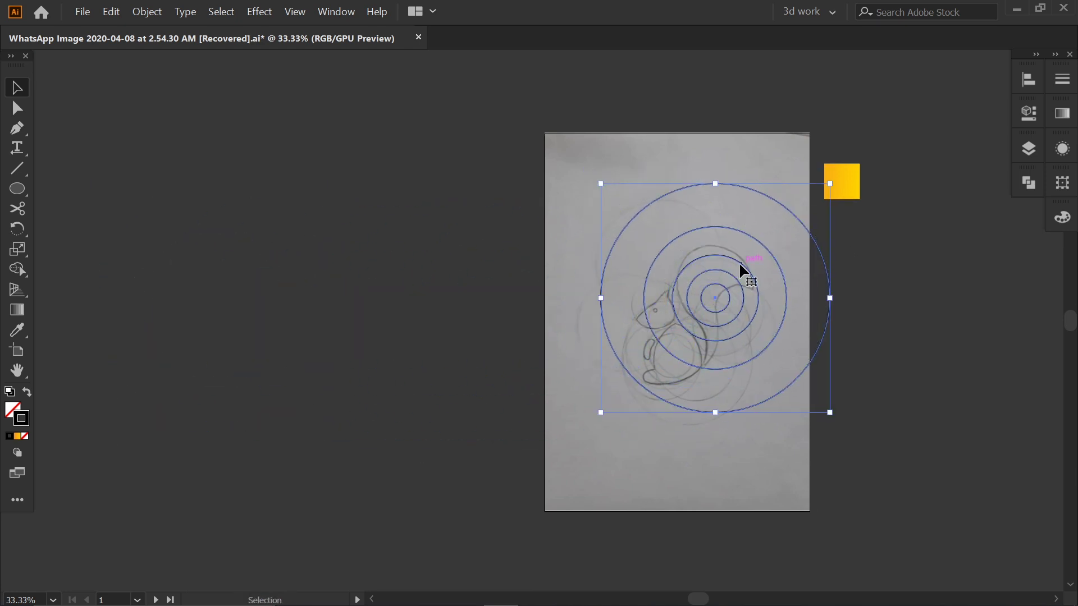
left_click_drag(740, 265, 706, 297)
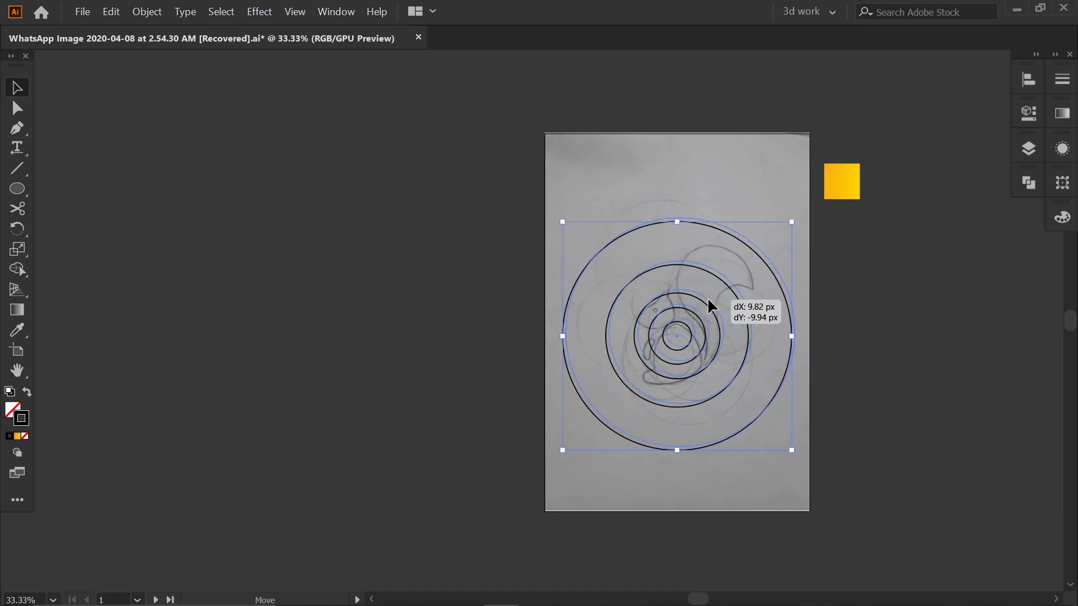
left_click_drag(791, 218, 765, 245)
left_click_drag(695, 291, 726, 263)
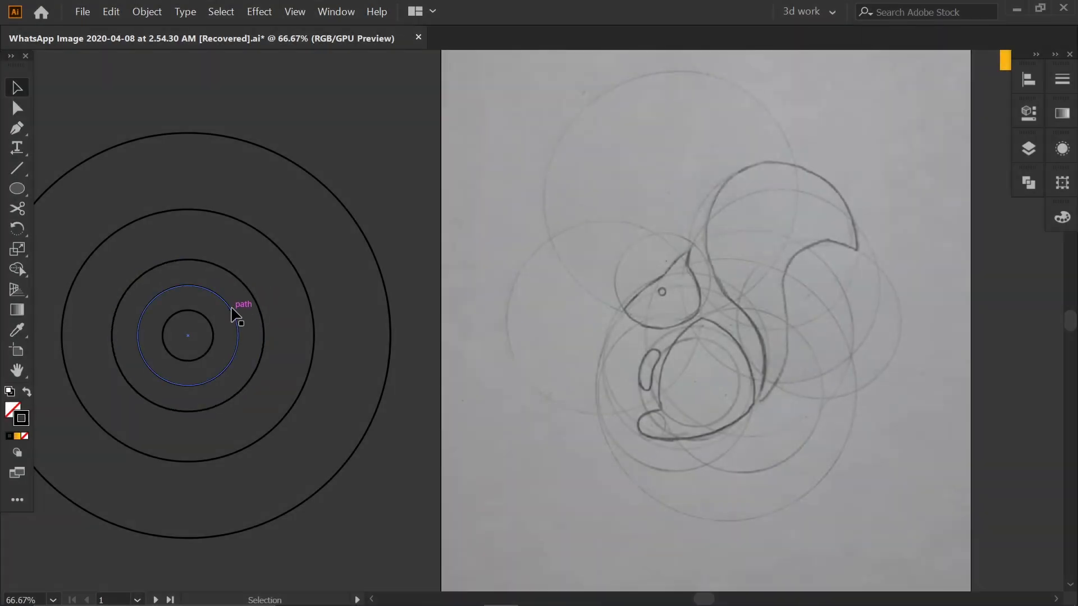
Copy a reference circle onto the top of the tail and nudge it down.
mouse_move(237, 308)
left_mouse_down()
mouse_move(724, 263)
mouse_move(874, 263)
left_mouse_up()
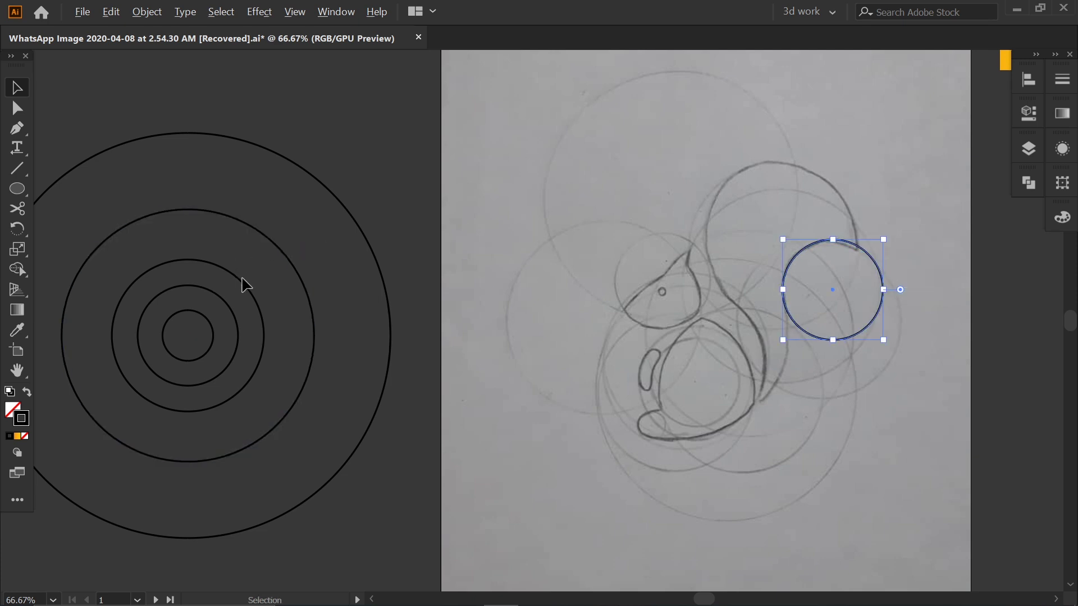
left_click_drag(244, 283, 832, 188)
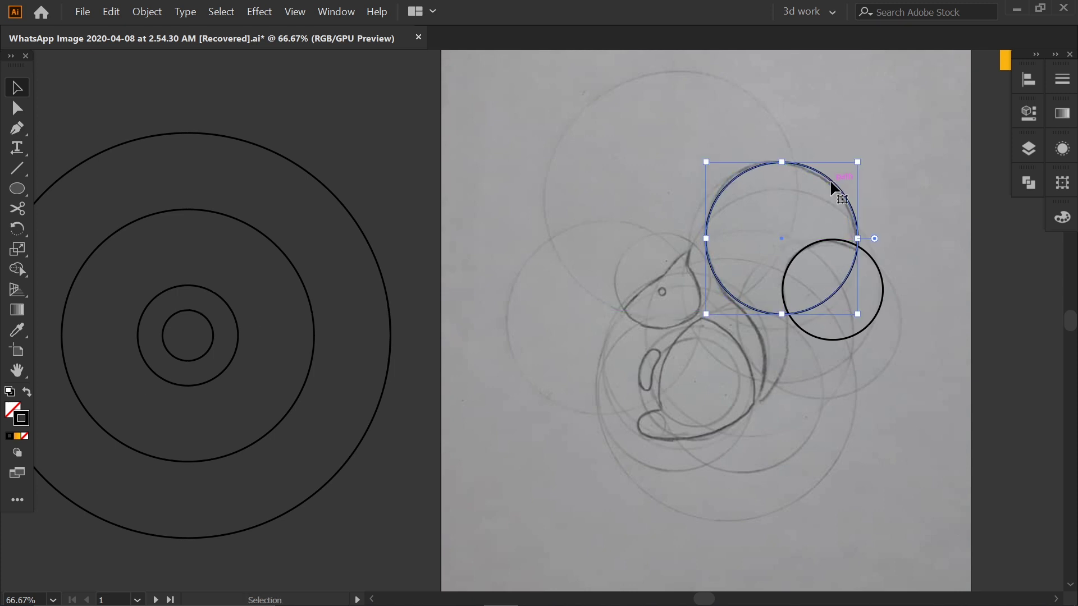
key("Down")
key("Down")
key("Down")
key("Down")
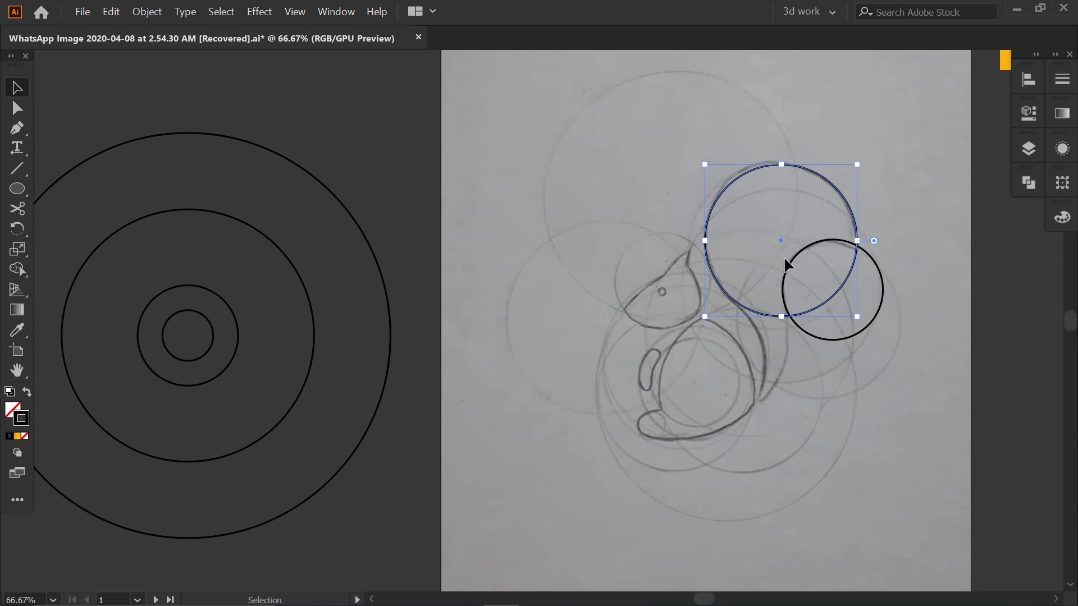
left_click_drag(835, 188, 243, 284)
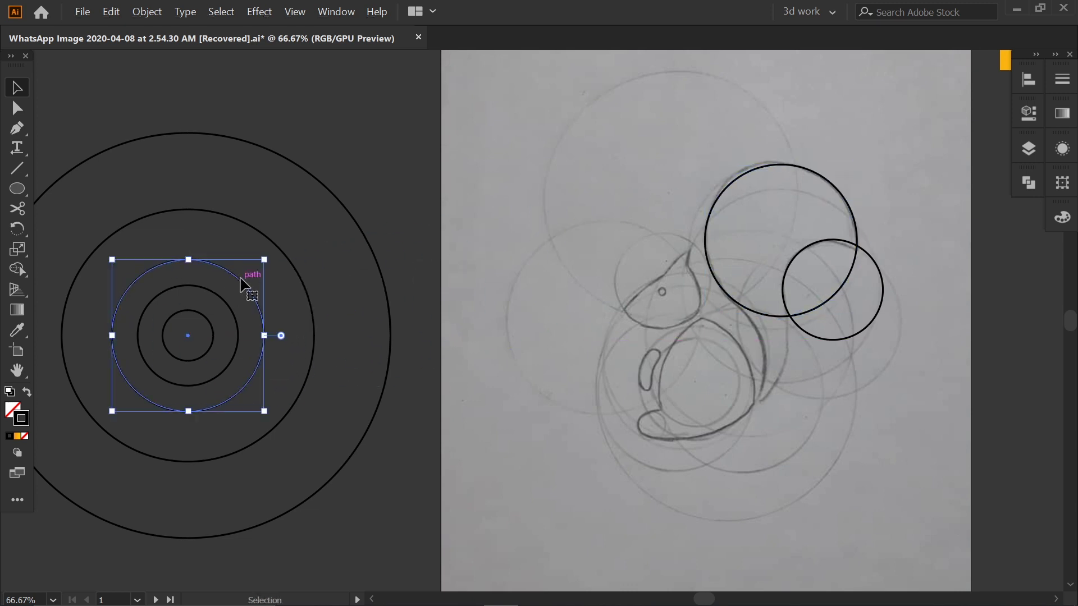
Place two large circle copies around the body and select all four circles.
left_click(525, 308)
mouse_move(316, 323)
left_mouse_down()
mouse_move(768, 371)
mouse_move(790, 320)
mouse_move(769, 260)
mouse_move(741, 300)
mouse_move(749, 315)
left_mouse_up()
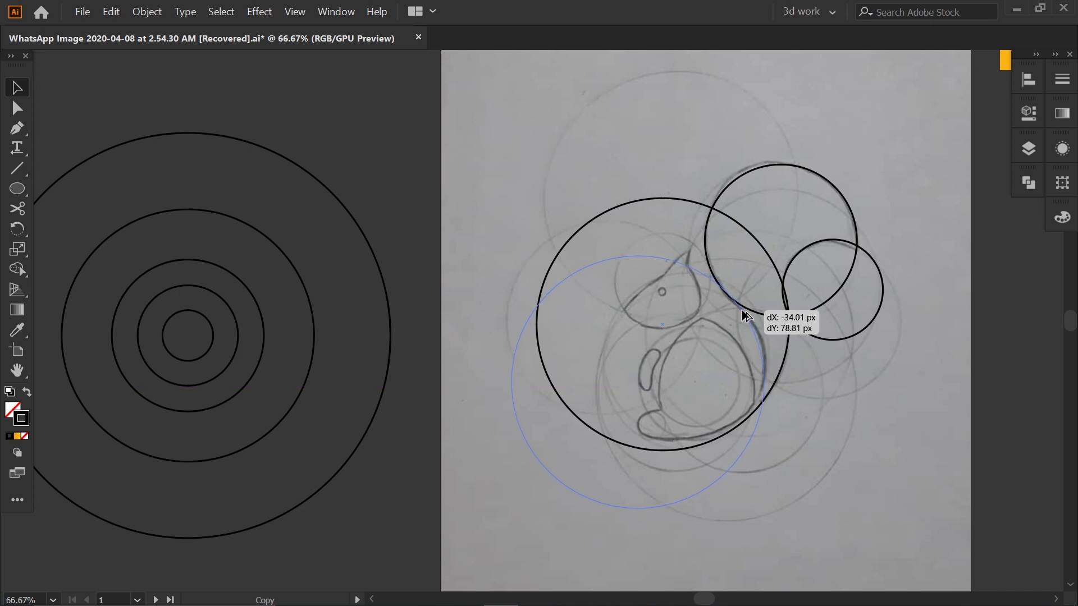
left_click_drag(749, 316, 747, 314)
left_click(1004, 306)
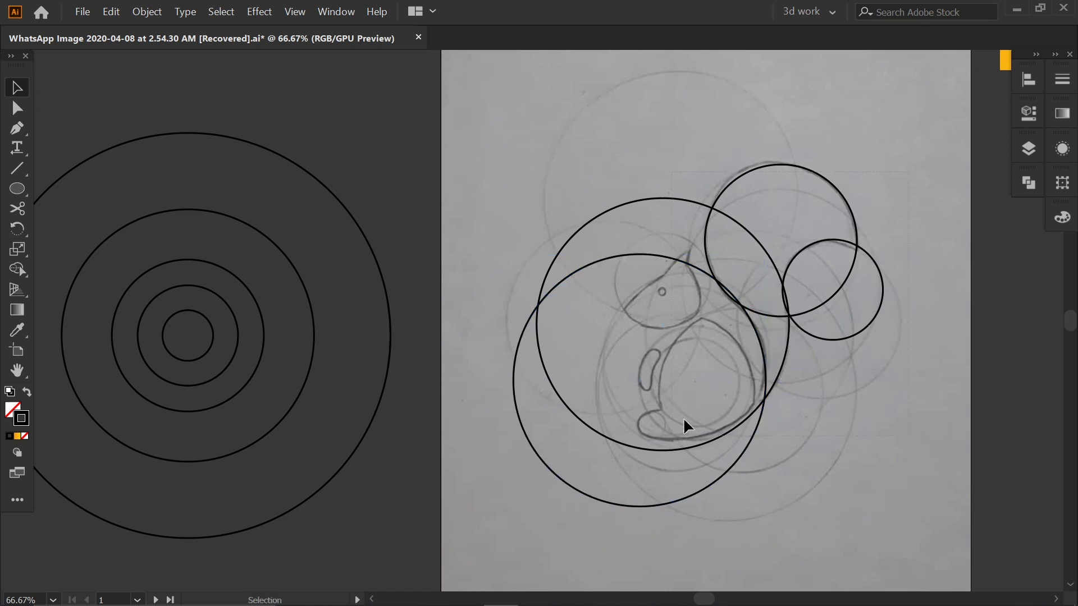
left_click_drag(683, 421, 834, 177)
Use Shape Builder to merge the upper regions into the tail and remove the leftover circle pieces.
left_click(17, 270)
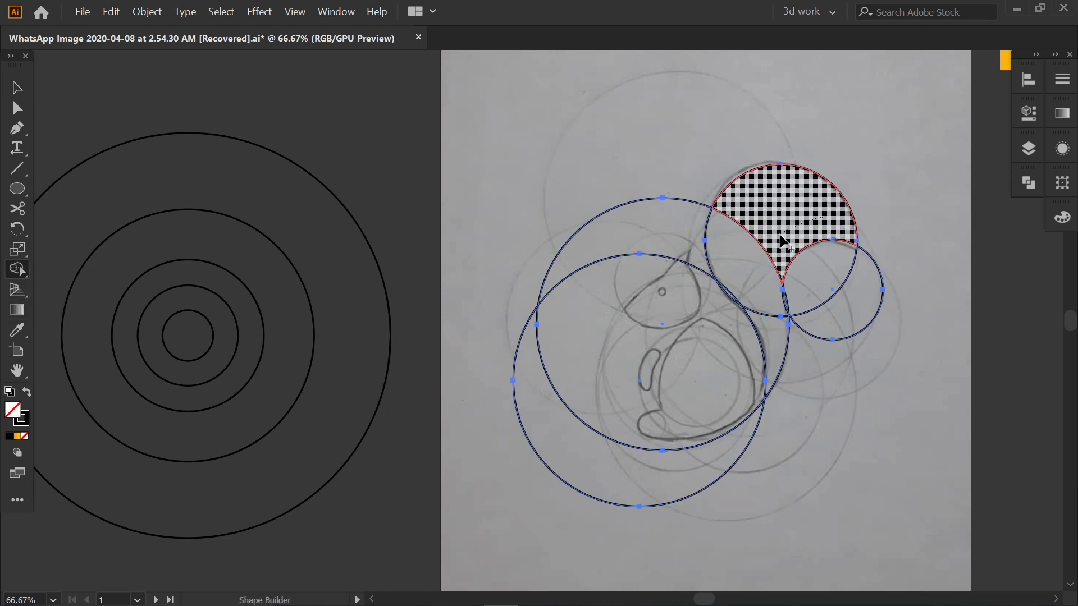
left_click_drag(826, 217, 752, 295)
left_click_drag(770, 339, 864, 320)
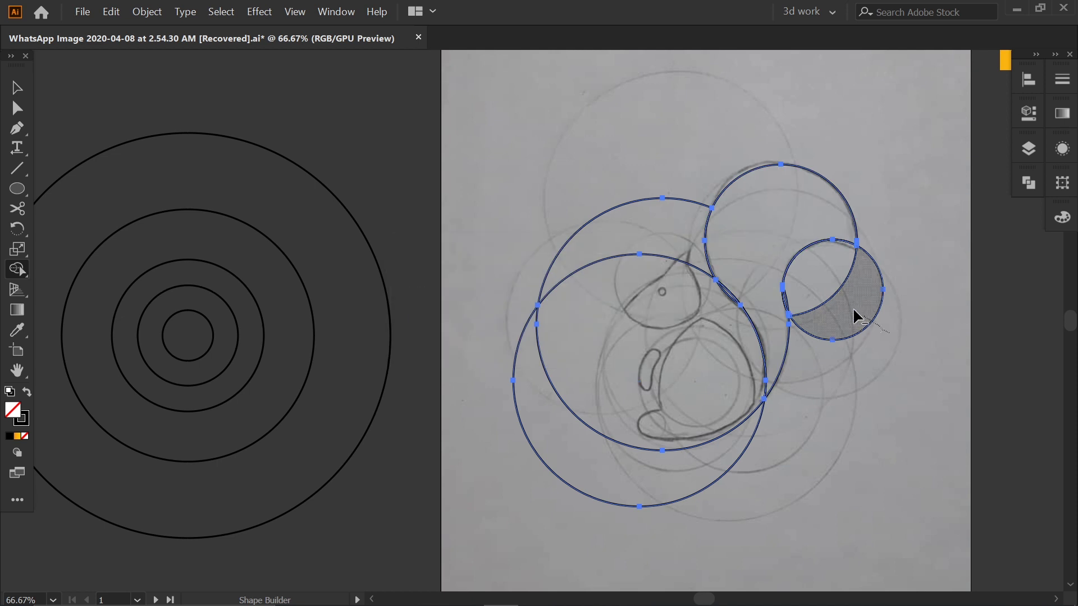
left_click(854, 313, "alt")
left_click_drag(701, 420, 662, 265)
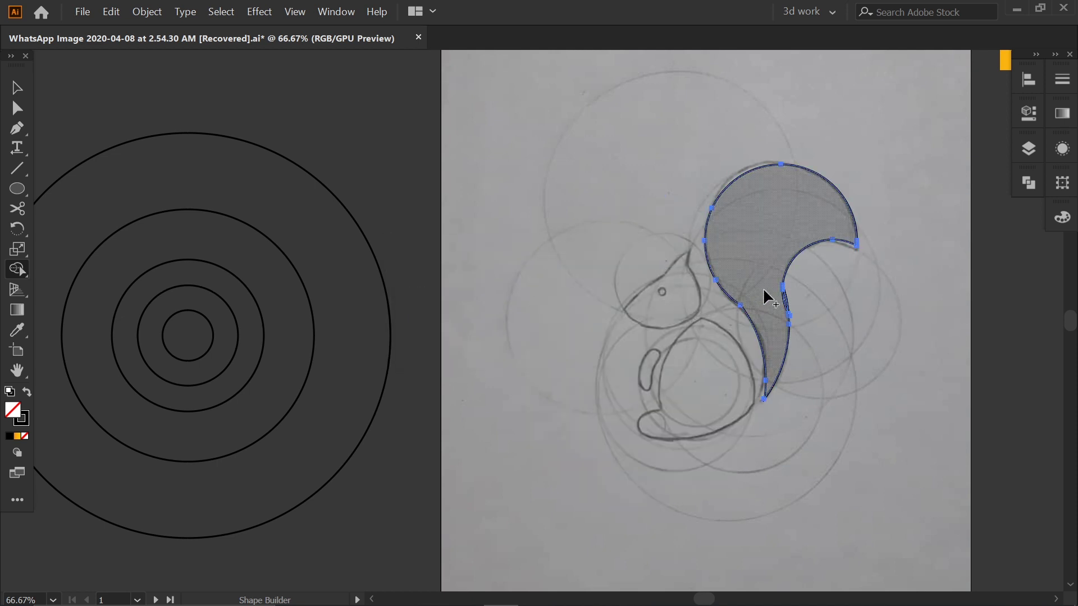
Round the tail tip's sharp corner with its live-corner widget.
key("a")
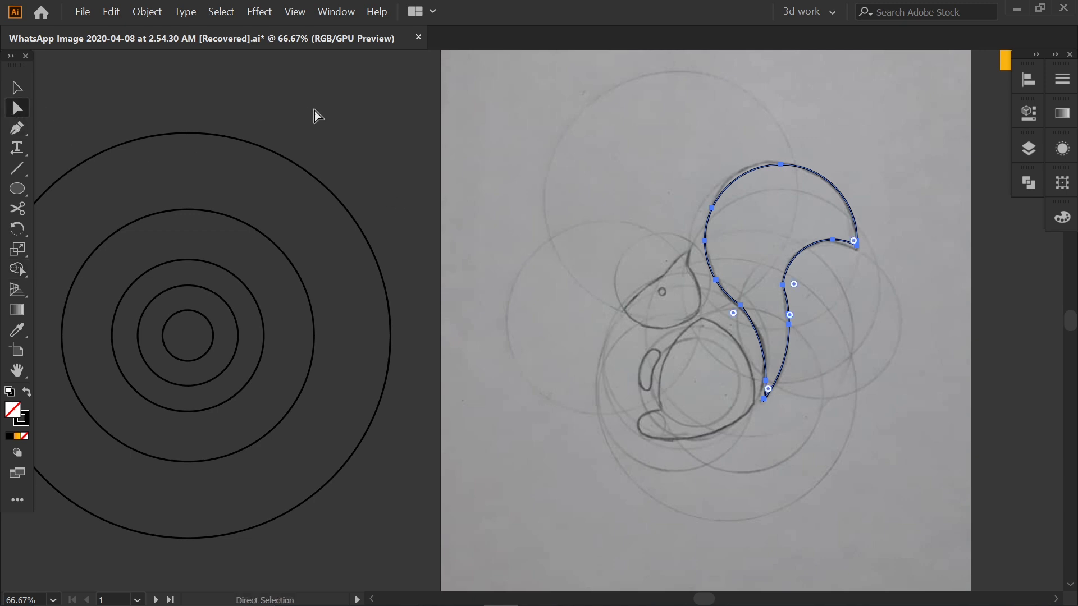
left_click(793, 287)
left_click(783, 285)
mouse_move(794, 285)
left_mouse_down()
mouse_move(847, 290)
mouse_move(827, 288)
left_mouse_up()
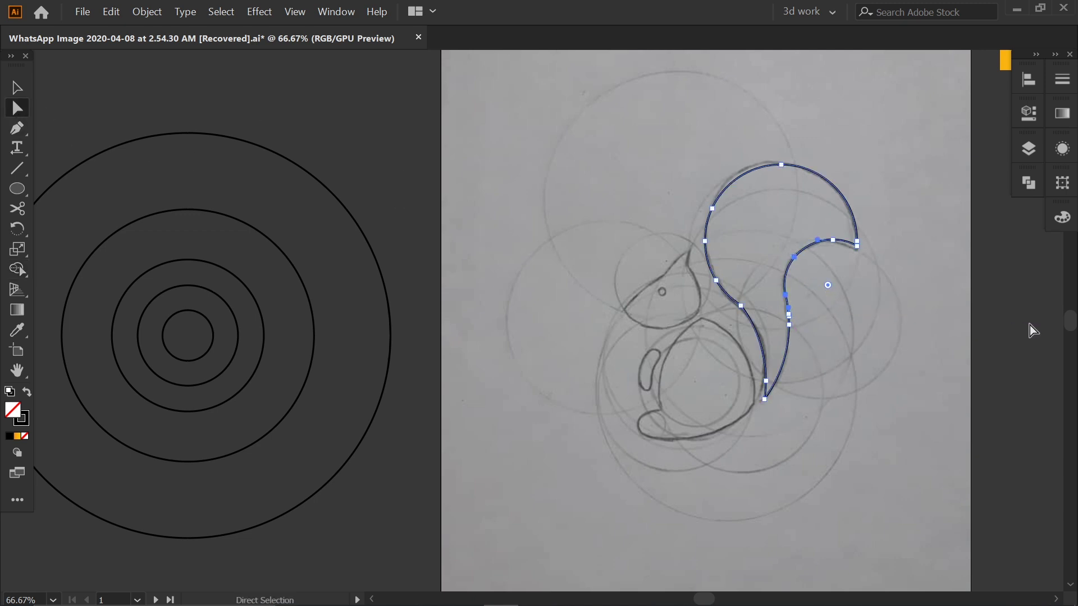
left_click(1029, 325)
Round the tail's inner corner so the curl flows smoothly.
left_click(789, 316)
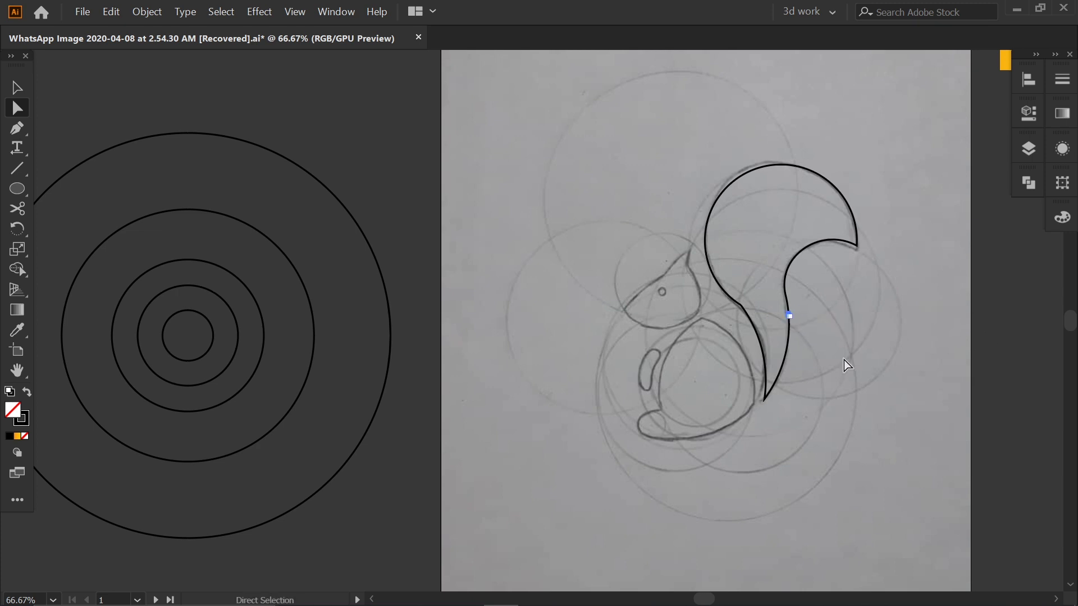
left_click(739, 306)
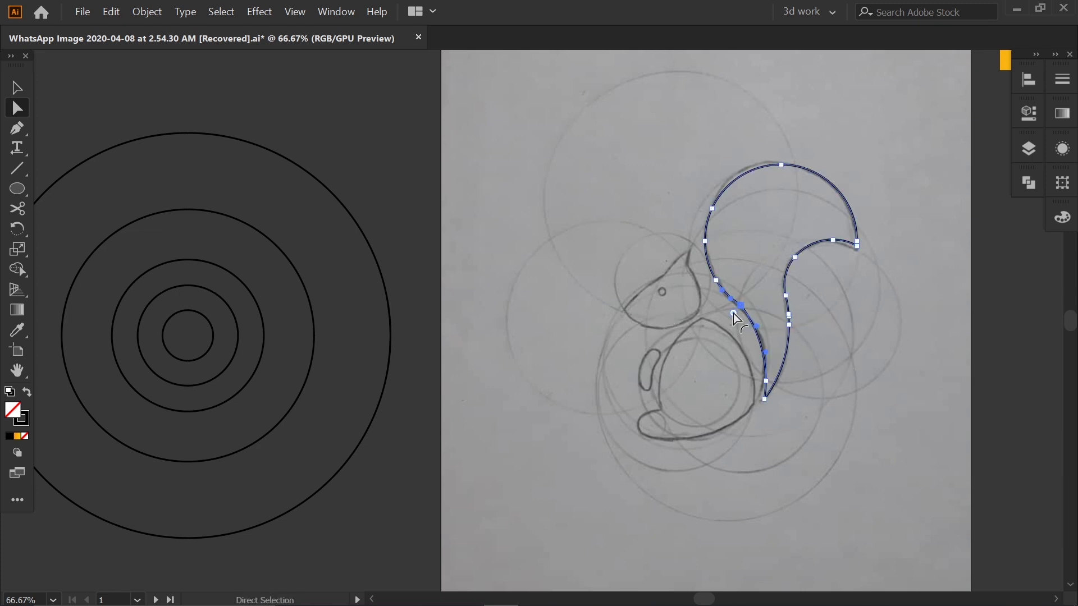
left_click(991, 316)
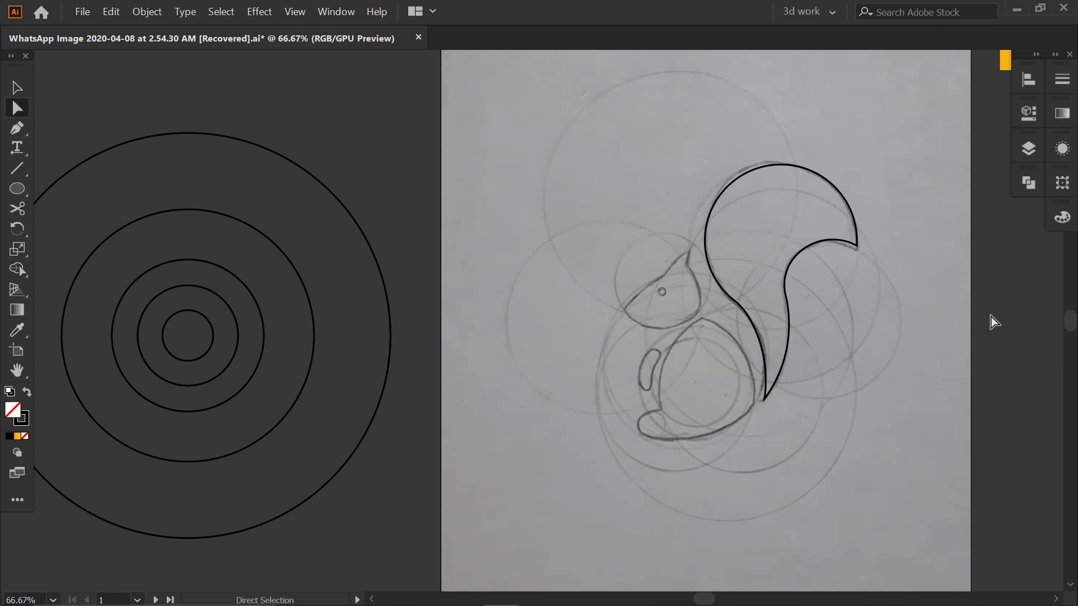
left_click(739, 307)
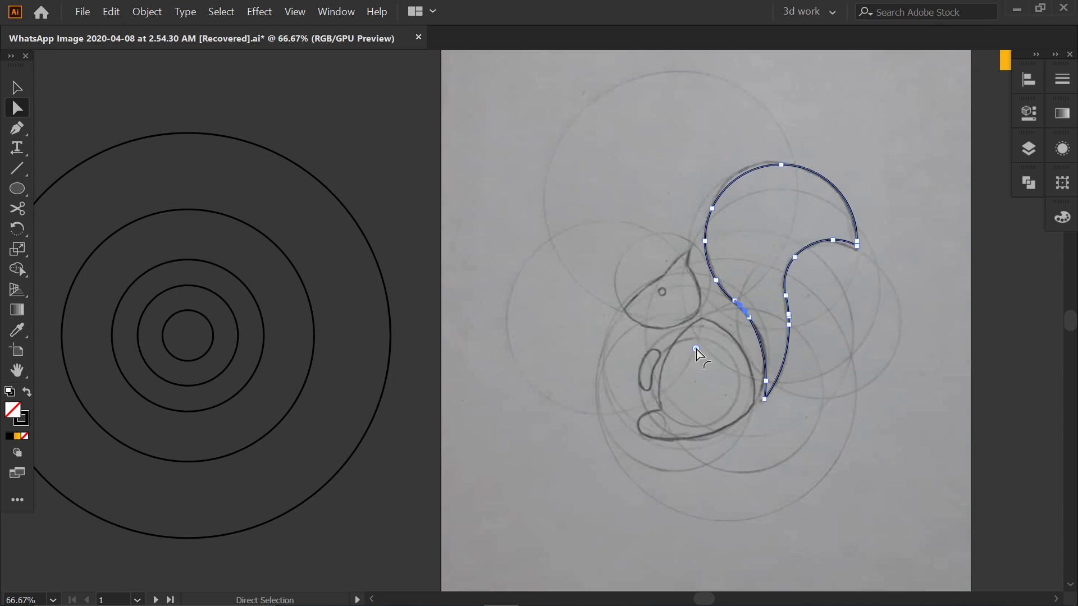
left_click_drag(696, 349, 665, 372)
left_click(1048, 308)
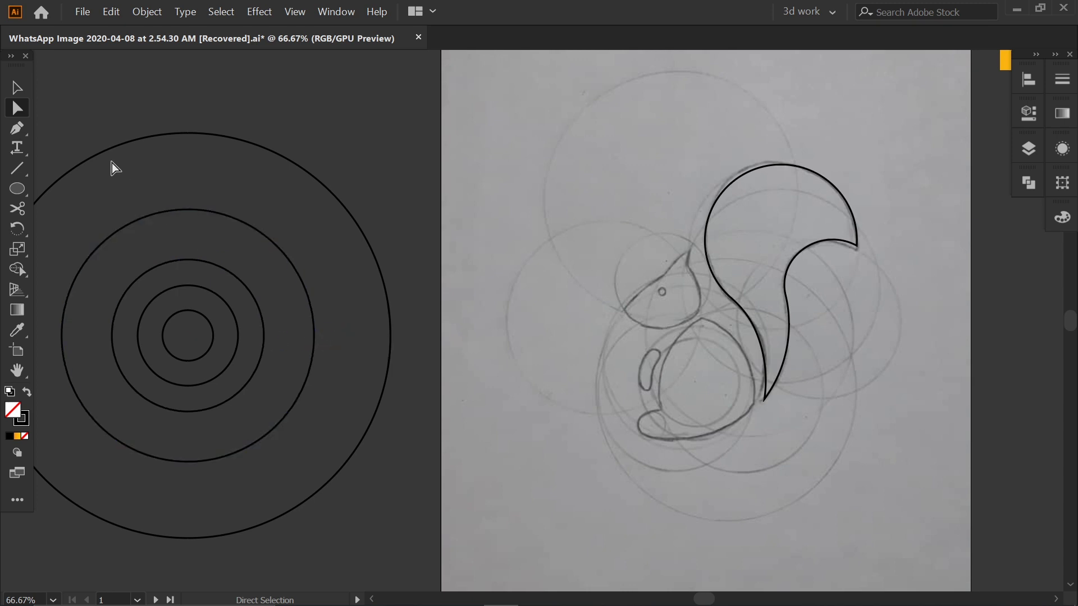
Copy large, small and mid-sized reference circles onto the body and select them with the large circle.
left_click_drag(314, 344, 798, 324)
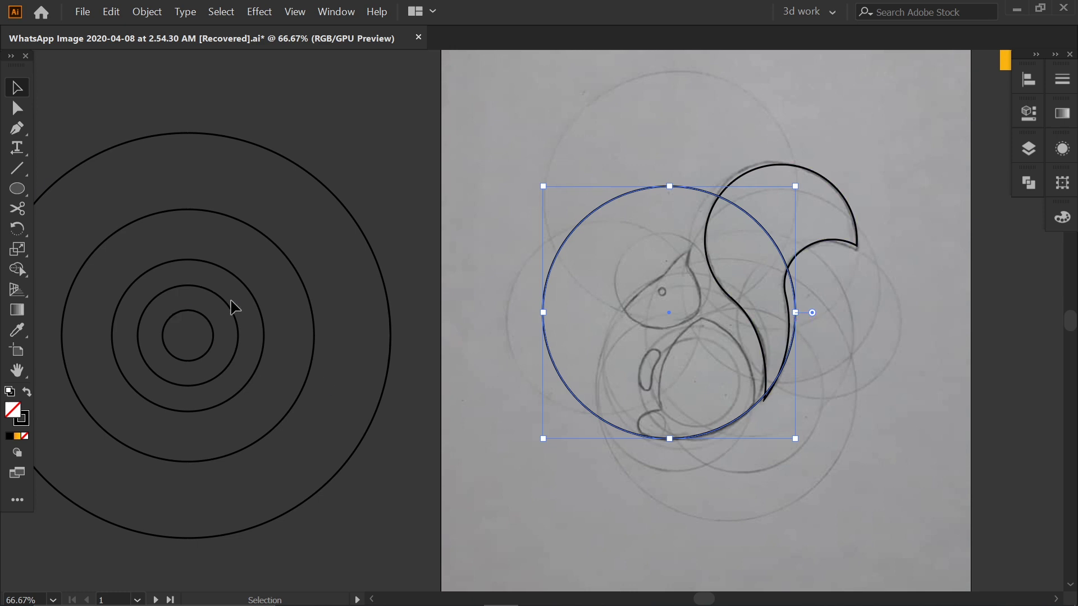
left_click_drag(211, 329, 684, 425)
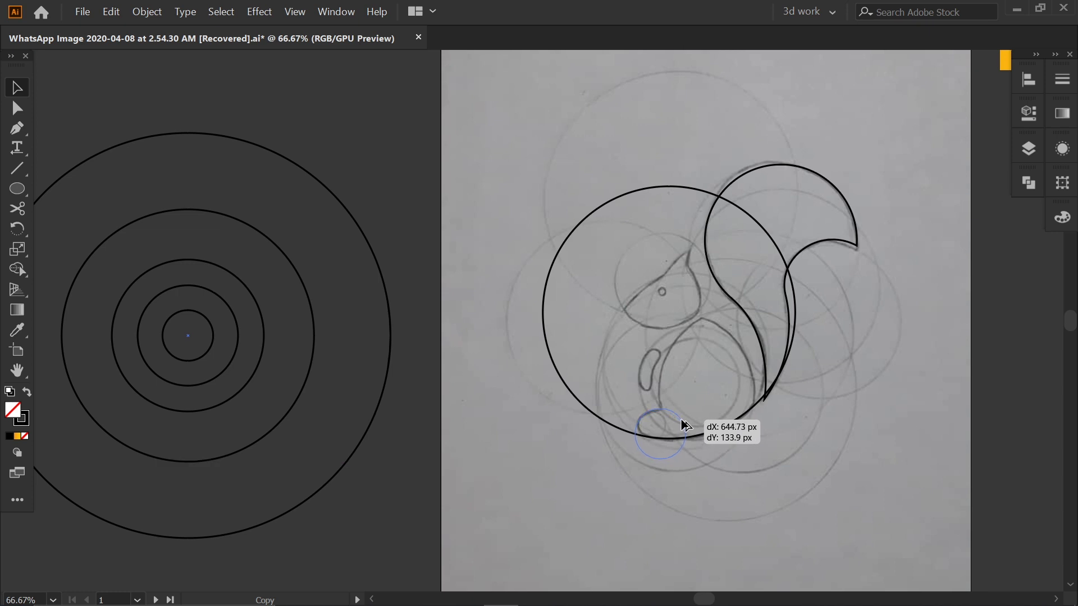
mouse_move(243, 286)
left_mouse_down()
mouse_move(774, 342)
mouse_move(790, 333)
mouse_move(741, 346)
left_mouse_up()
key("alt")
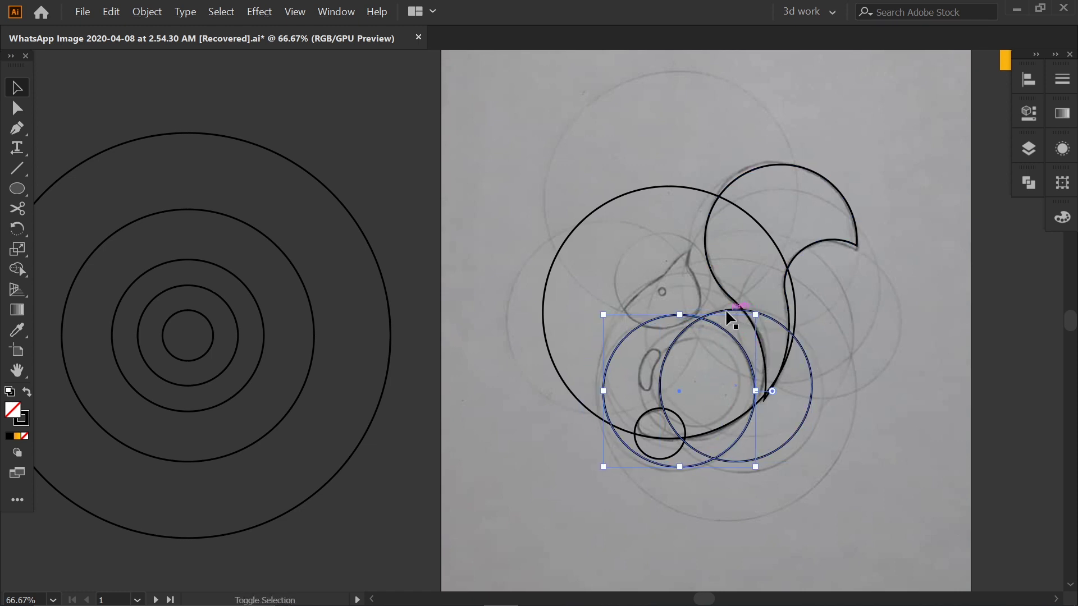
left_click(726, 313, "shift")
left_click(675, 186, "shift")
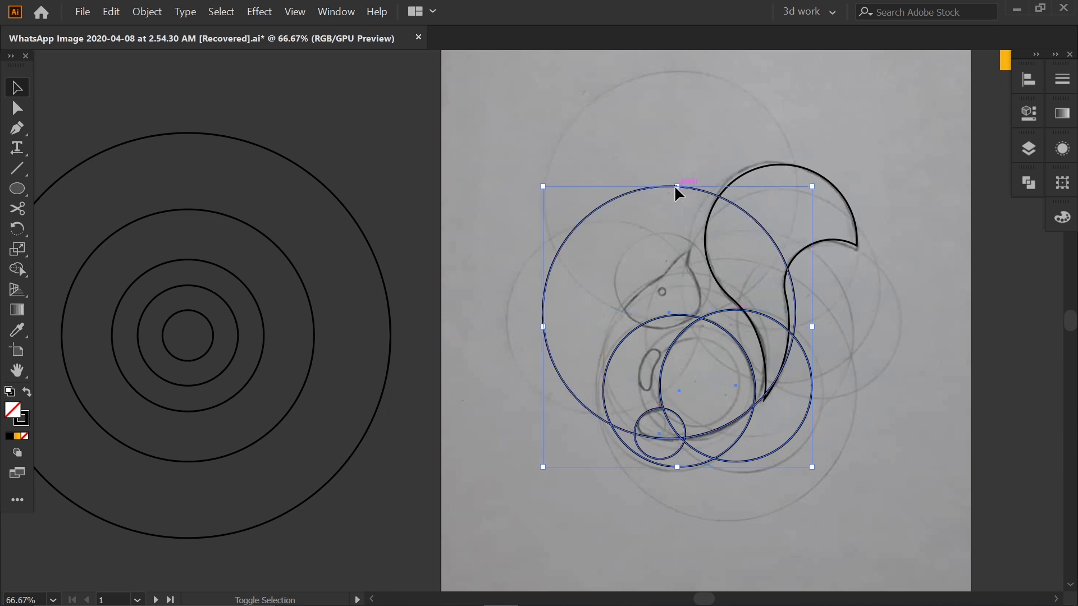
Merge the inner circle regions into the squirrel body with Shape Builder.
left_click(26, 271)
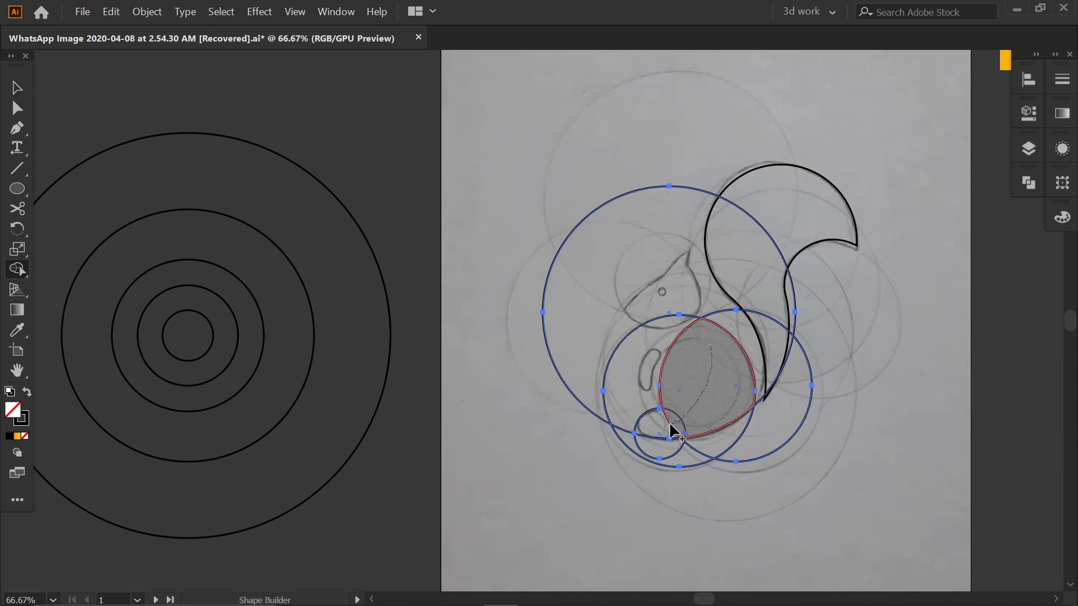
mouse_move(653, 432)
left_mouse_down()
mouse_move(607, 375)
mouse_move(596, 337)
left_mouse_up()
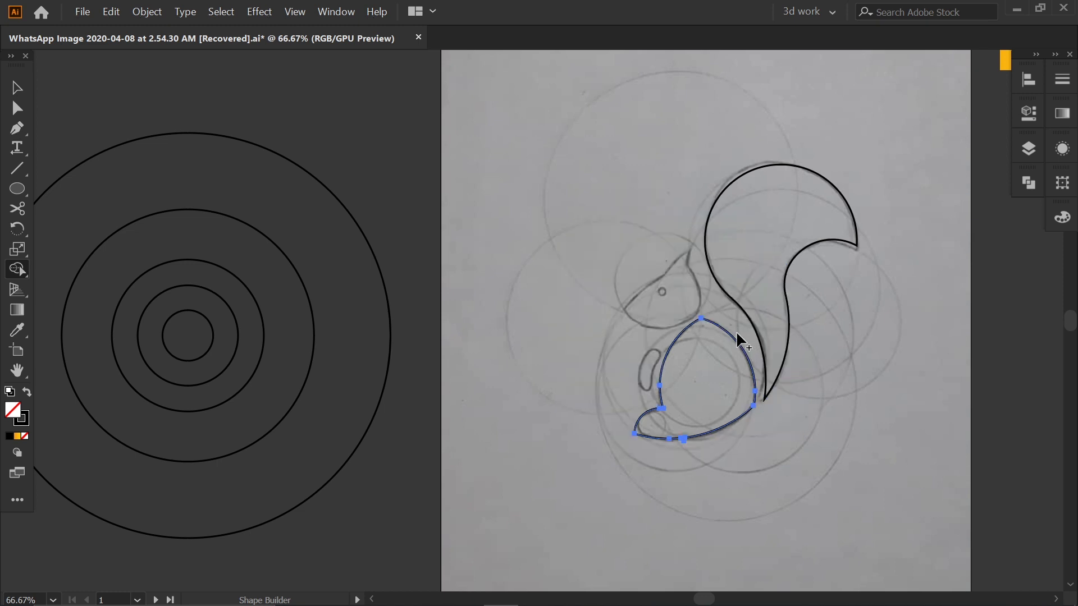
left_click(25, 91)
left_click(337, 106)
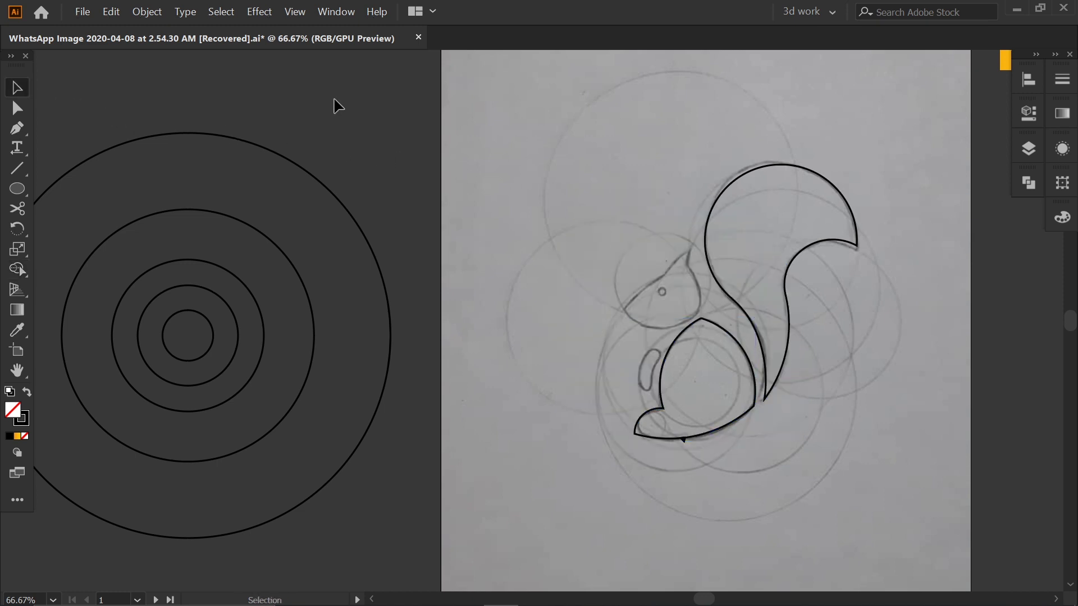
Copy small and large reference circles onto the squirrel's head area of the sketch.
left_click_drag(236, 324, 699, 288)
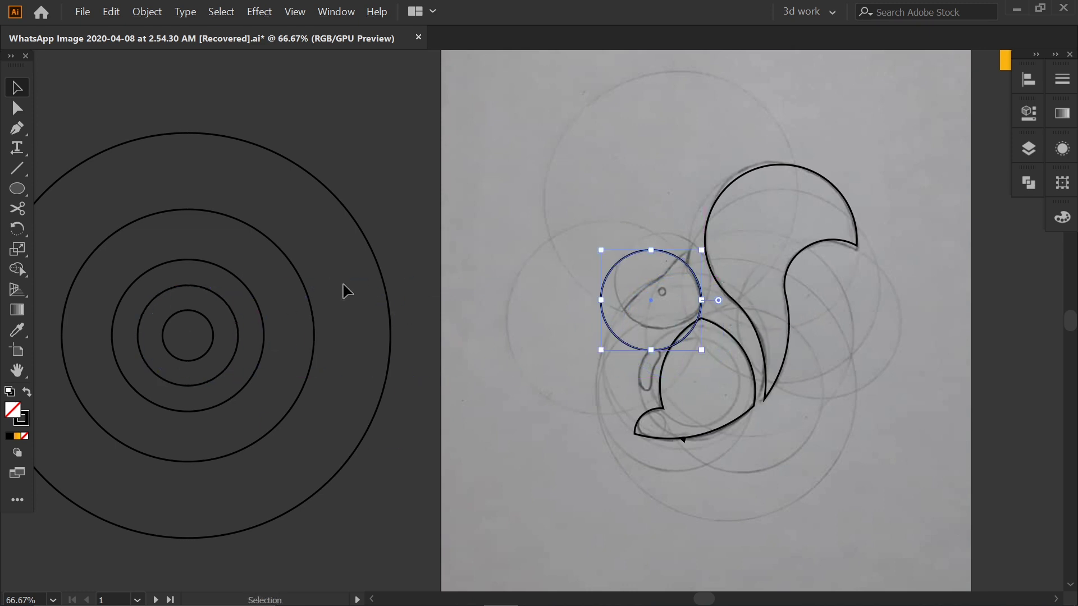
left_click_drag(213, 331, 679, 291)
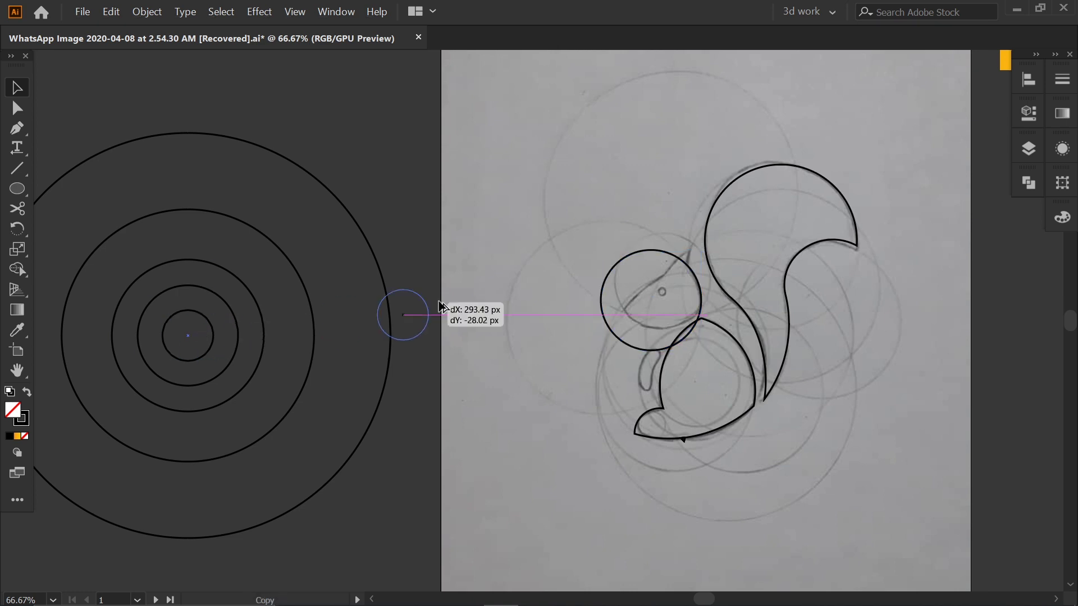
key("ctrl+z")
left_click_drag(239, 333, 694, 275)
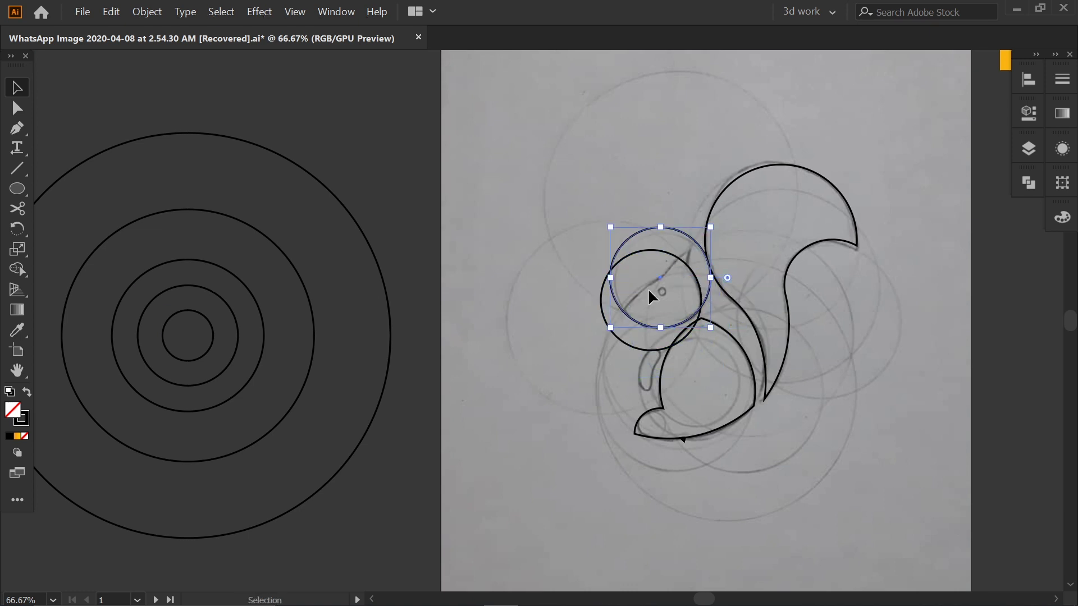
left_click(313, 330)
left_click_drag(310, 291, 844, 343)
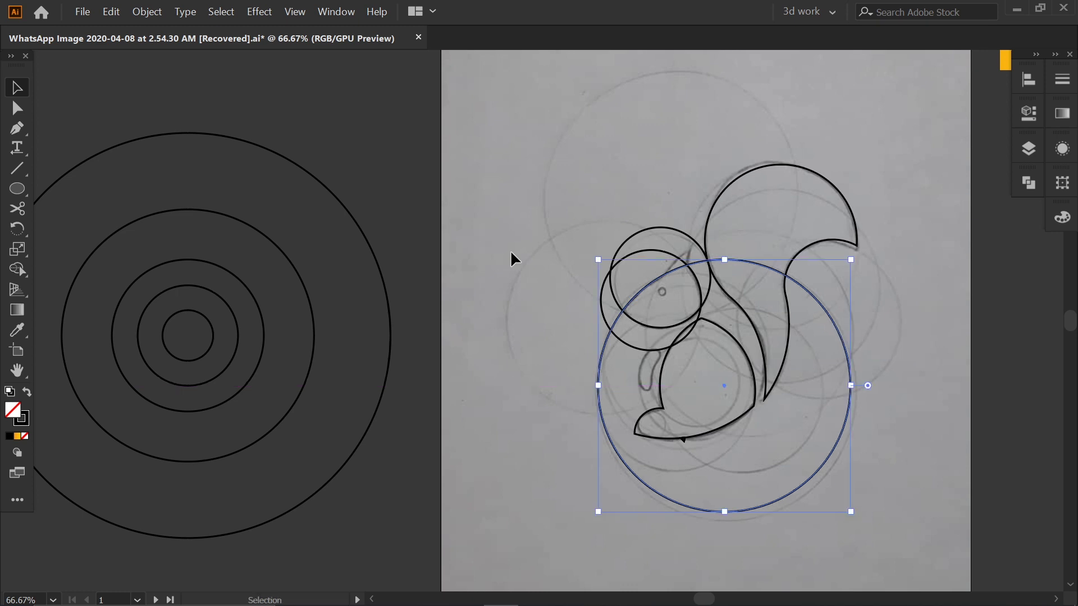
left_click(512, 257)
left_click_drag(242, 329, 315, 326)
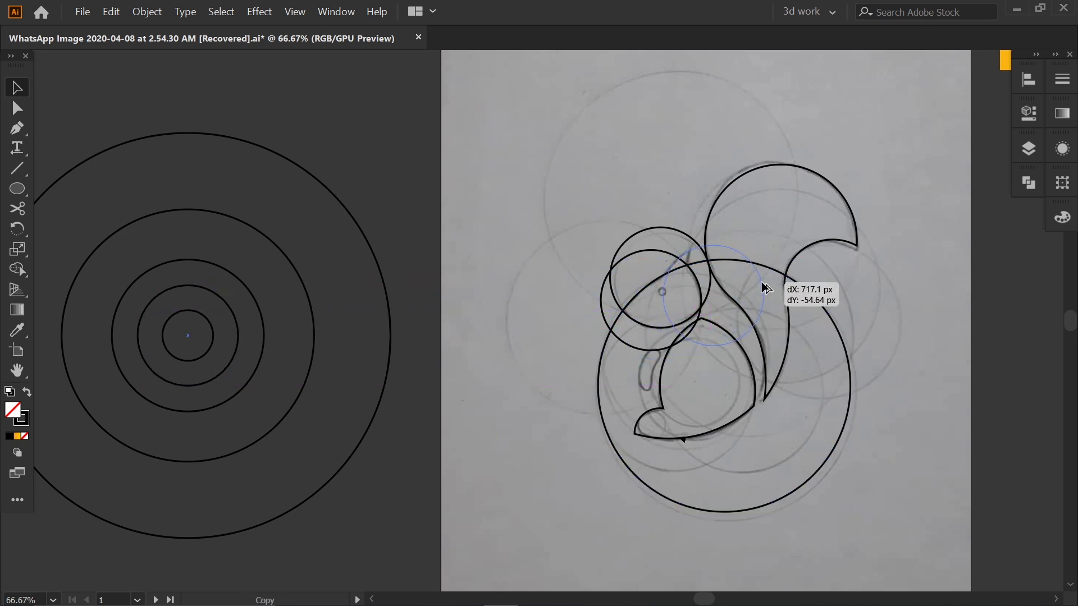
mouse_move(759, 287)
left_mouse_down()
mouse_move(751, 275)
mouse_move(772, 235)
left_mouse_up()
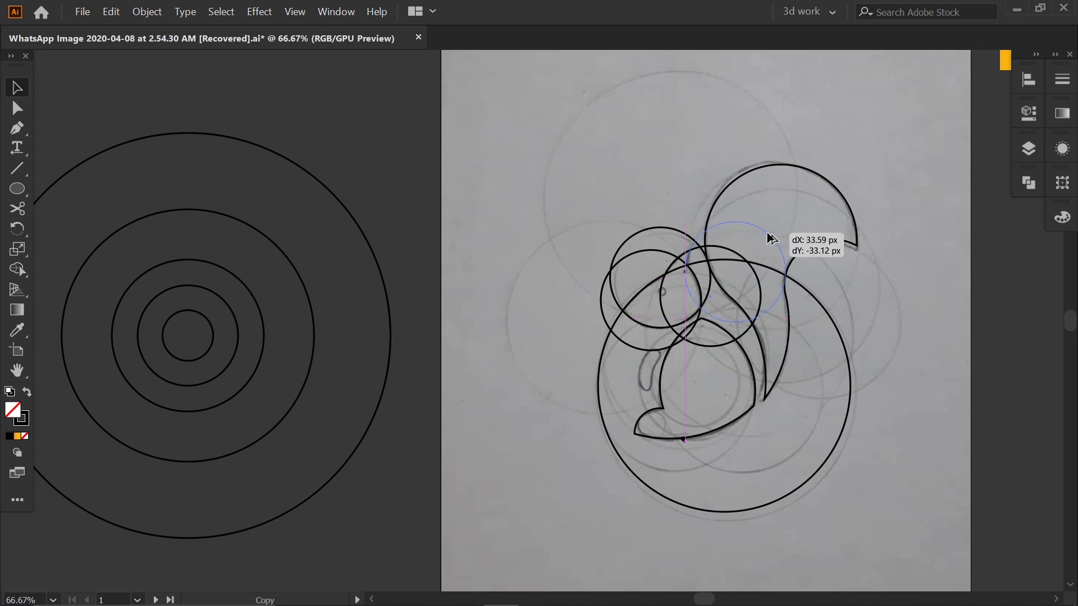
left_click_drag(771, 236, 772, 236)
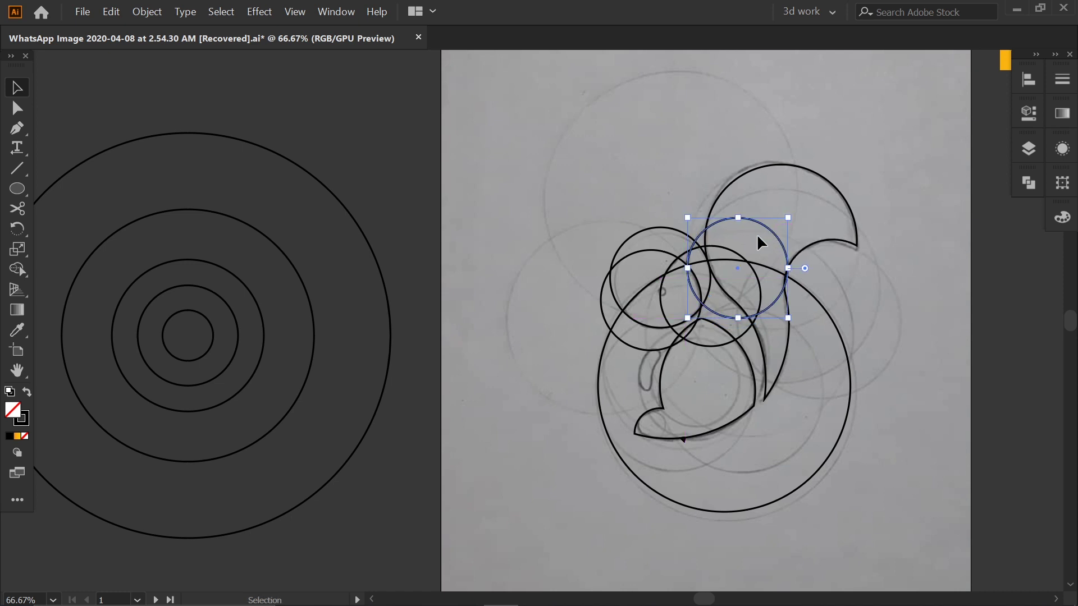
Select the head circles with the large circle and merge their regions into a pointed-eared head.
left_click(693, 236, "shift")
left_click(658, 256, "shift")
left_click(681, 271, "shift")
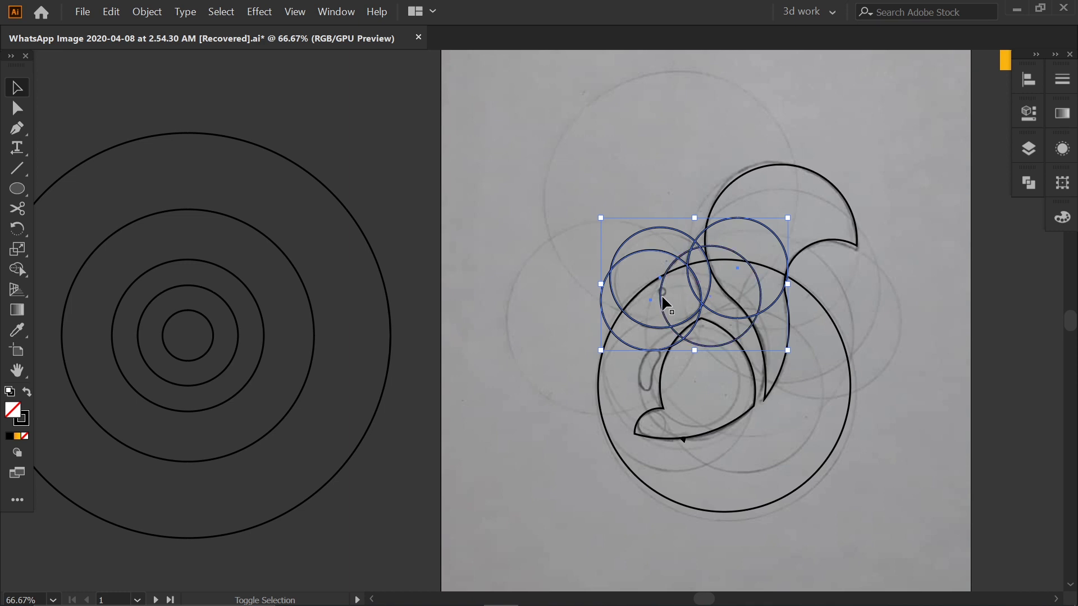
left_click(603, 351, "shift")
left_click(17, 269)
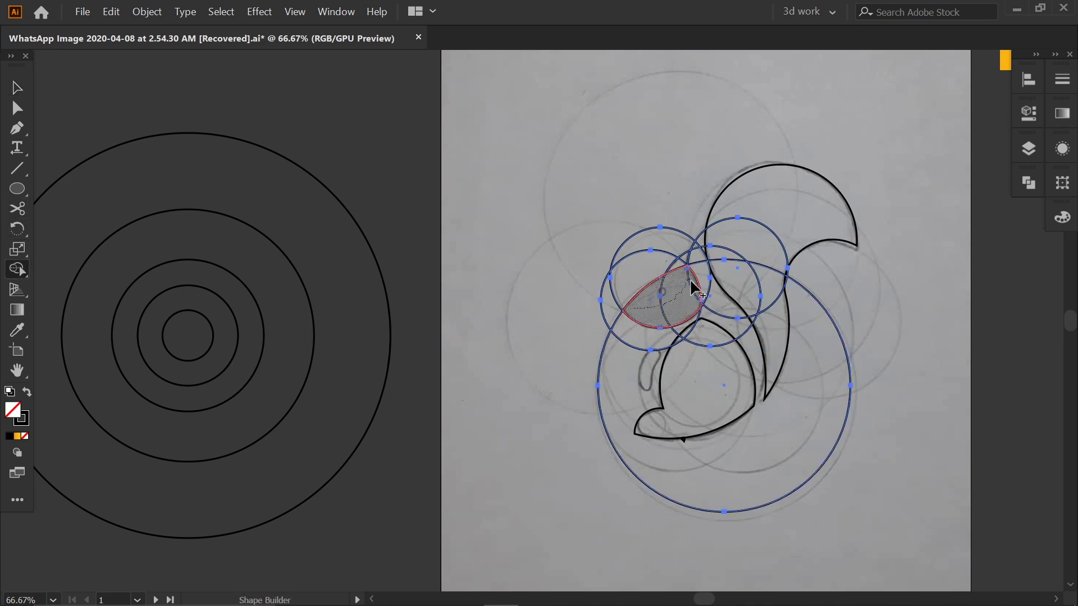
left_click(681, 271)
mouse_move(624, 282)
left_mouse_down()
mouse_move(733, 236)
mouse_move(700, 338)
left_mouse_up()
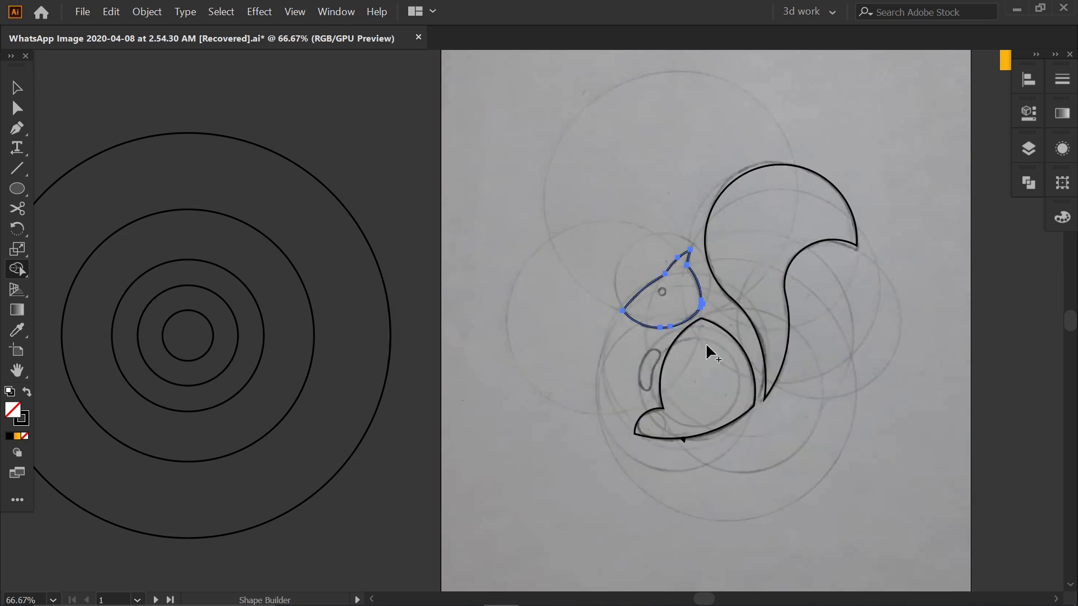
key("v")
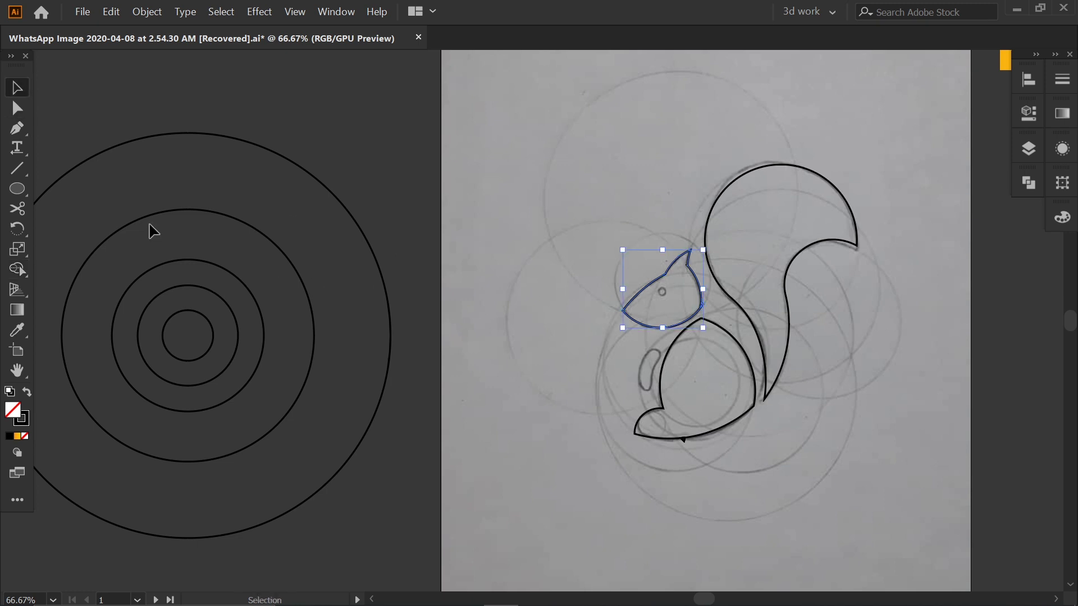
Give the entire squirrel outline Round Cap and Round Join strokes, then deselect it.
left_click(798, 407)
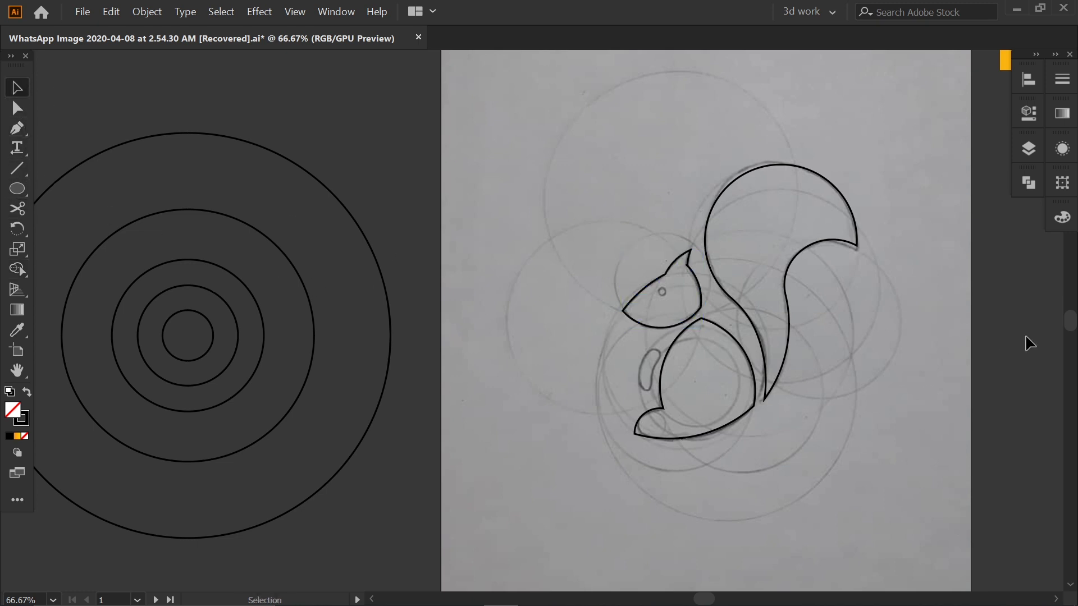
left_click_drag(538, 495, 855, 278)
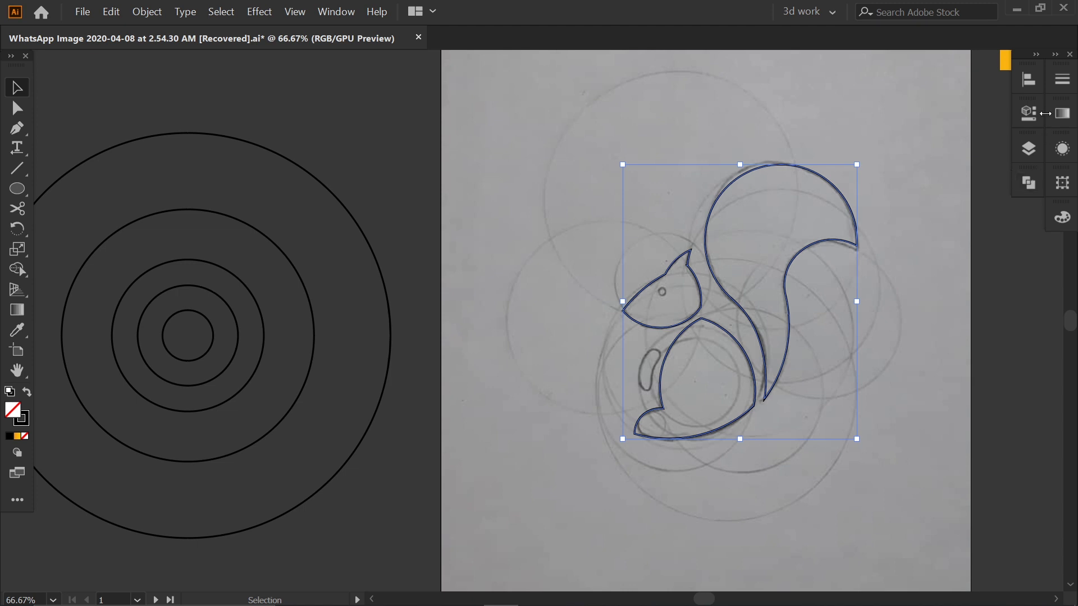
left_click(1029, 115)
left_click(844, 230)
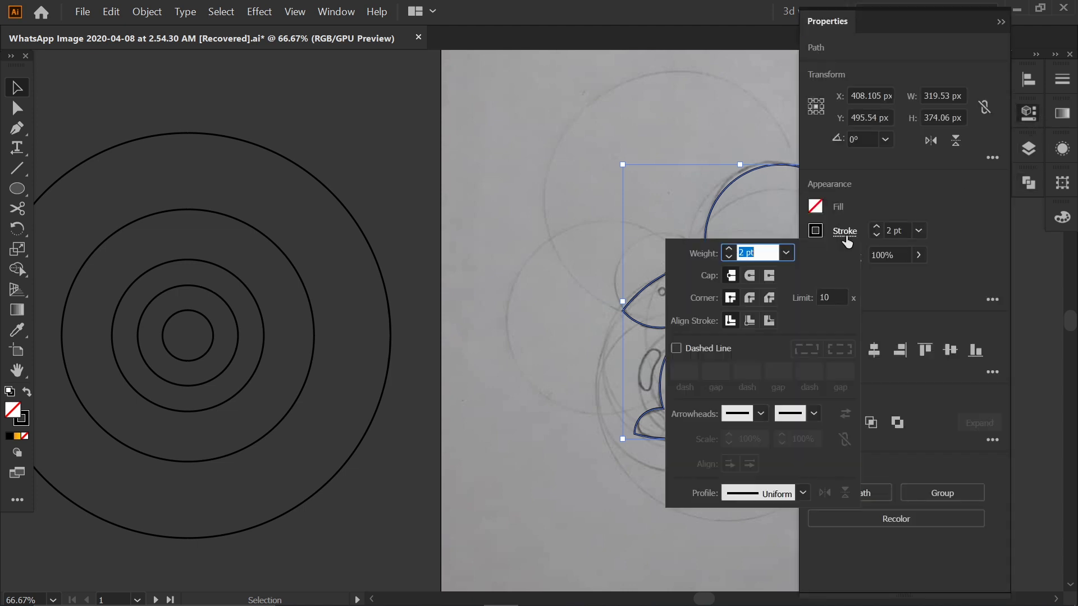
left_click(749, 275)
left_click(750, 298)
key("Escape")
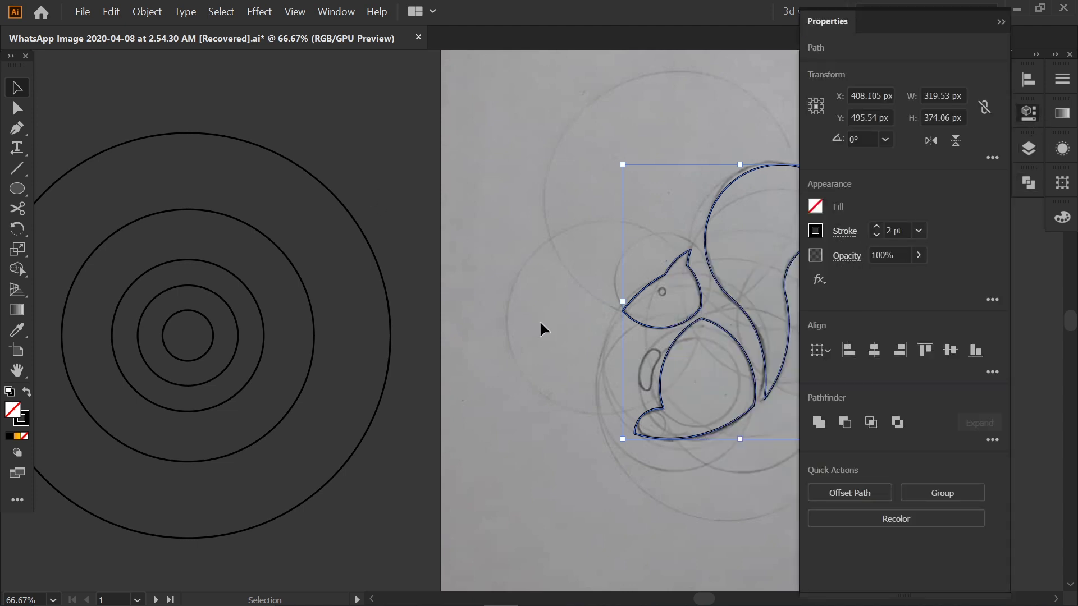
left_click(1000, 21)
key("ctrl+shift+a")
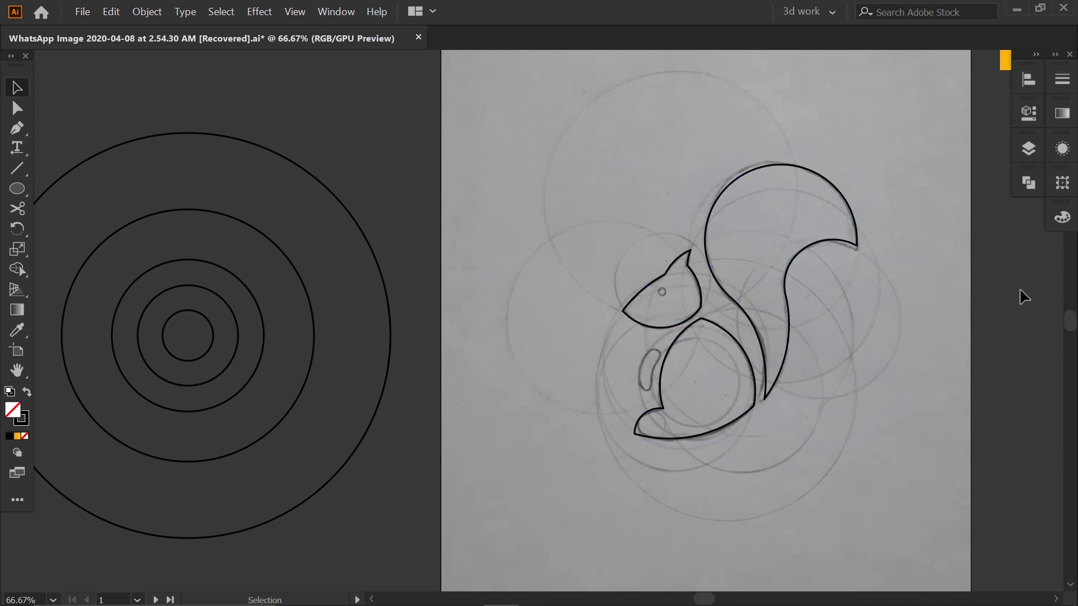
Trace the bean-shaped front paw beside the body as a closed Pen path.
key("p")
scroll(673, 409, "up", 2)
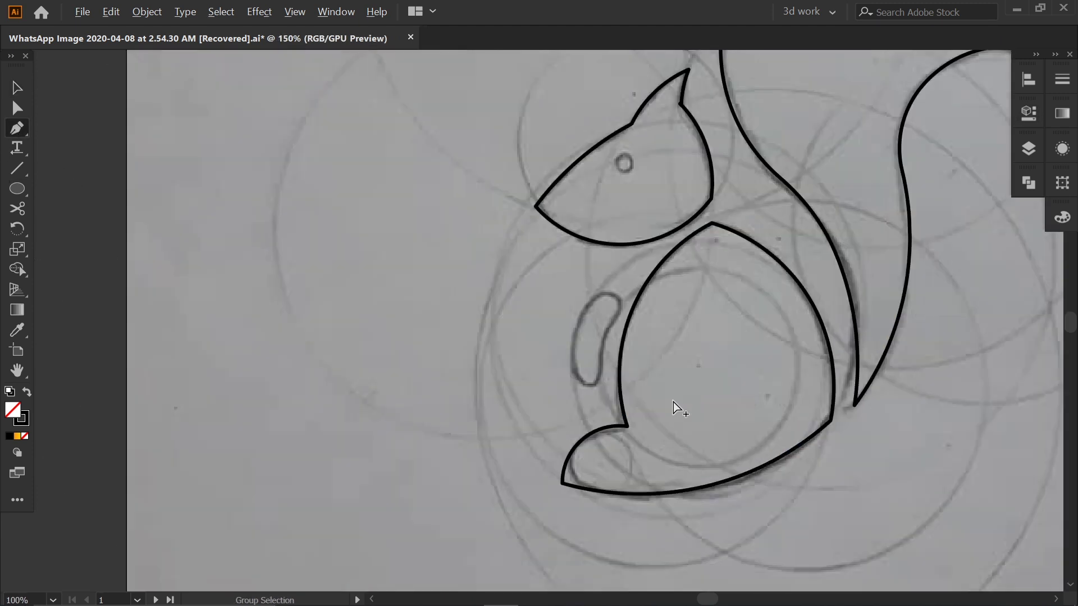
scroll(645, 401, "up", 2)
left_click(559, 374)
mouse_move(532, 268)
left_mouse_down()
mouse_move(559, 183)
mouse_move(665, 229)
left_mouse_up()
left_click(532, 267)
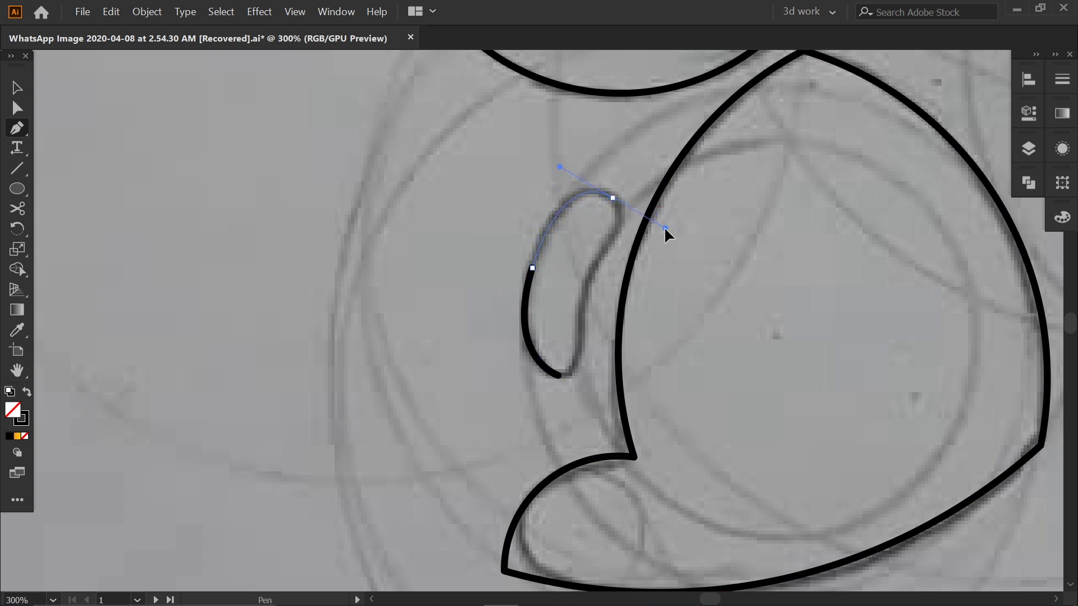
left_click_drag(594, 266, 561, 320)
key("ctrl+z")
mouse_move(602, 253)
left_mouse_down()
mouse_move(568, 287)
mouse_move(597, 267)
left_mouse_up()
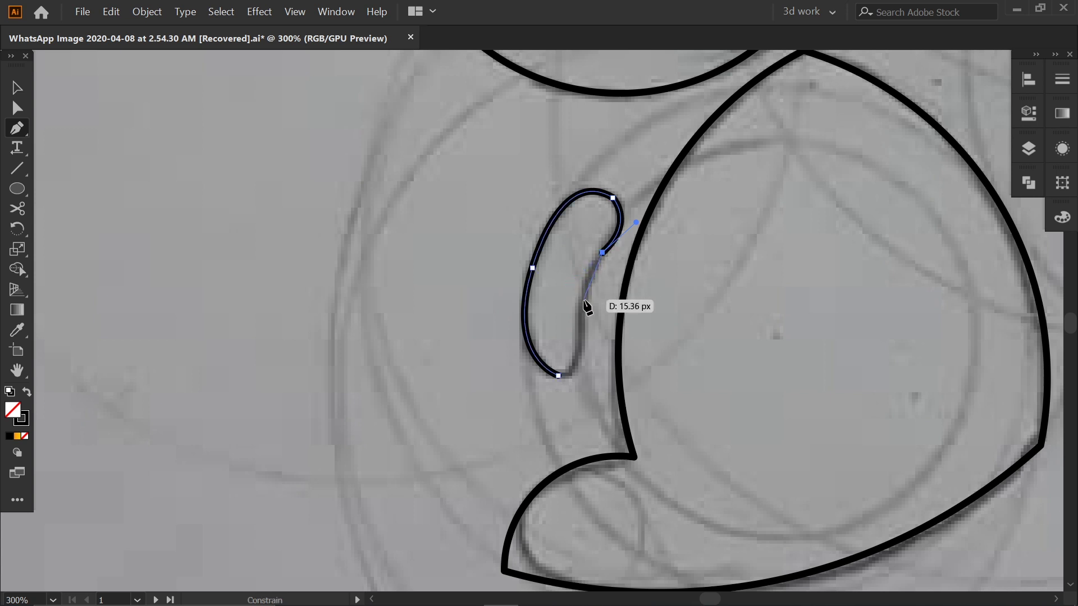
left_click(582, 336)
left_click_drag(582, 336, 591, 382)
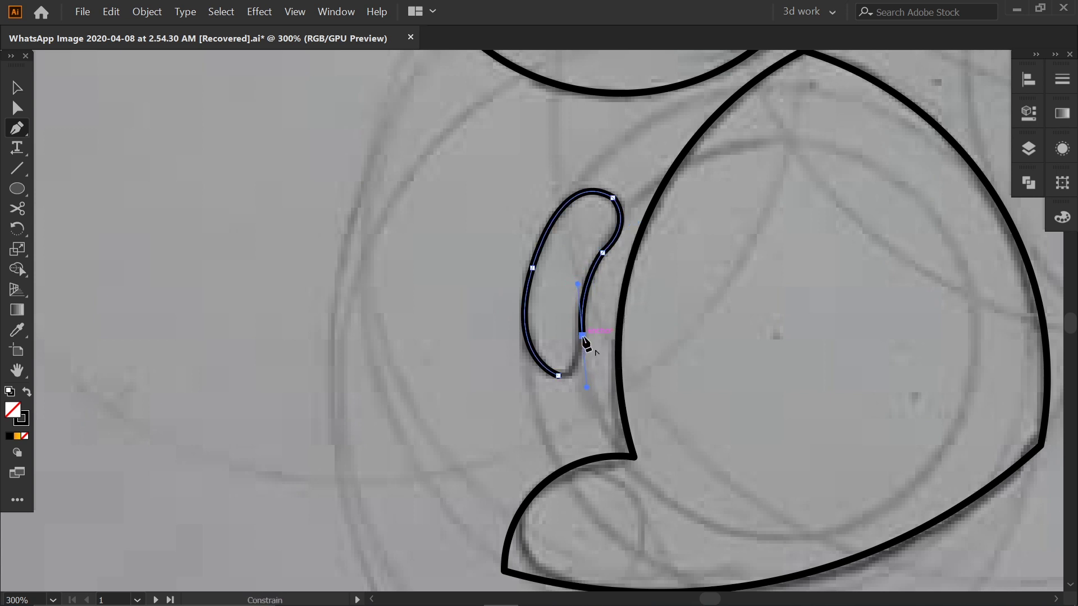
left_click_drag(559, 375, 533, 372)
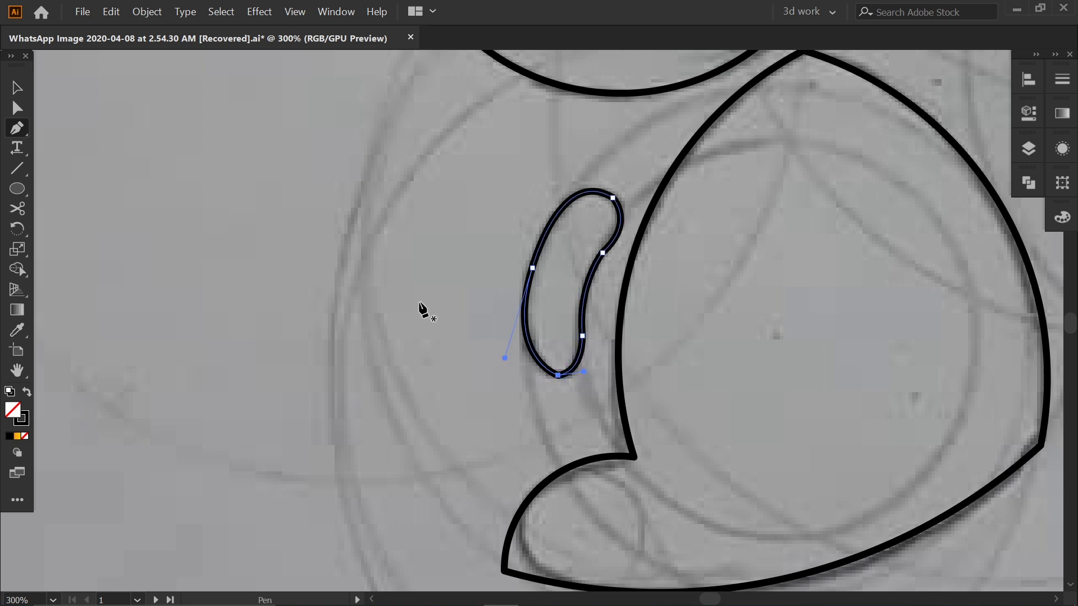
Round off the paw's lower and top-right corners with the live corner widgets.
key("a")
left_click_drag(558, 375, 557, 368)
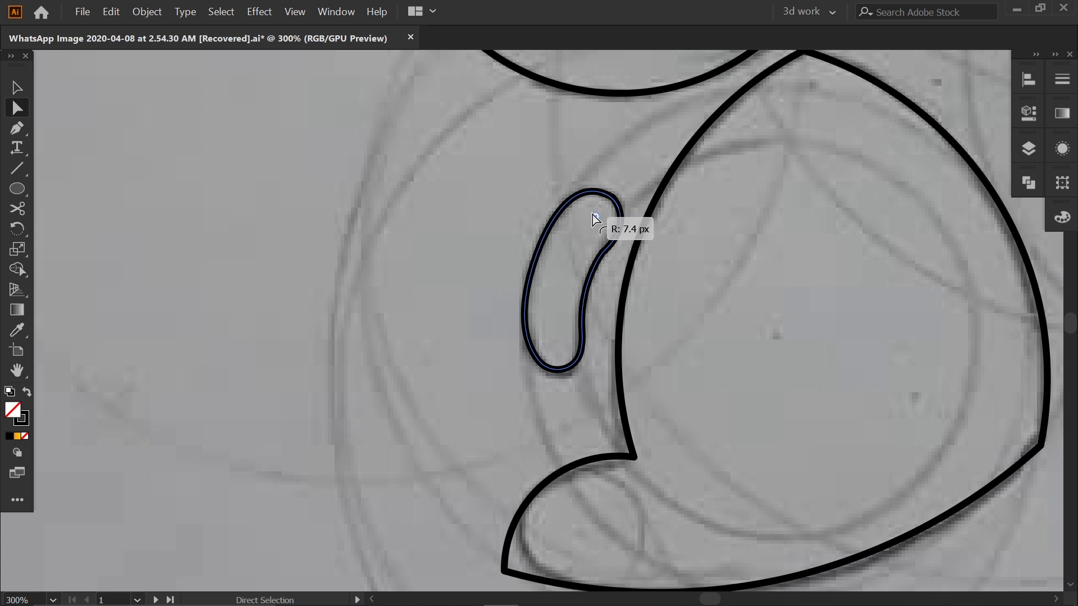
mouse_move(613, 199)
left_mouse_down()
mouse_move(606, 260)
mouse_move(669, 305)
left_mouse_up()
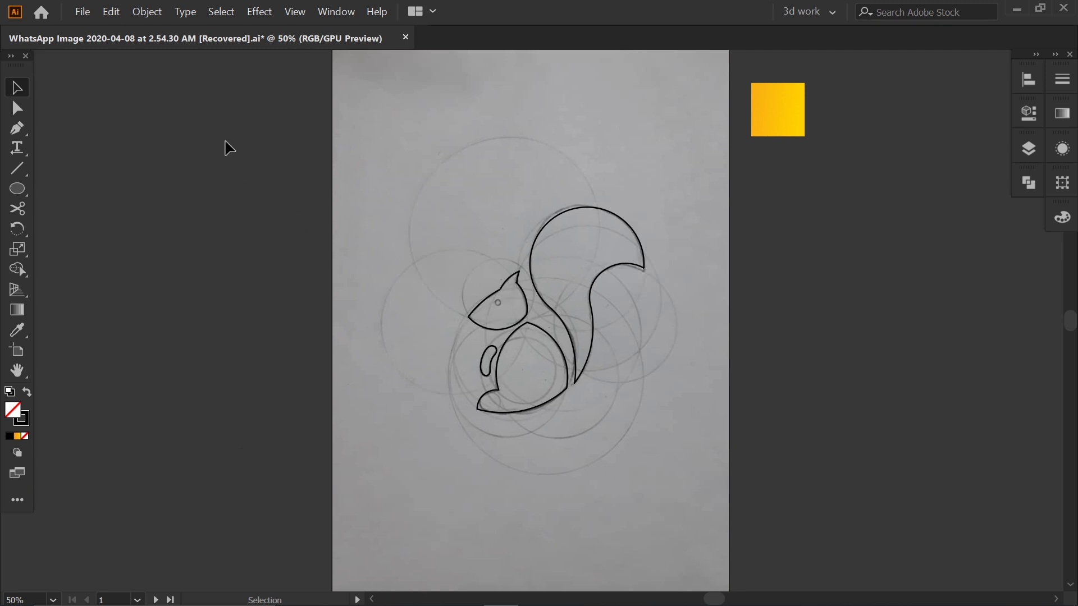
Unlock all objects and delete the background sketch photo.
left_click(147, 12)
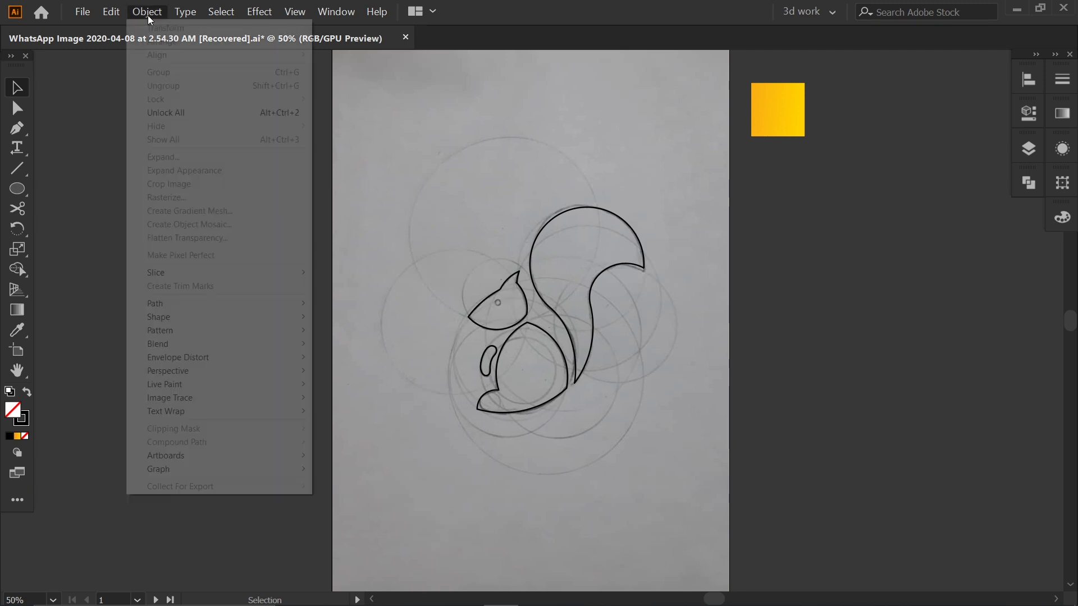
left_click(162, 112)
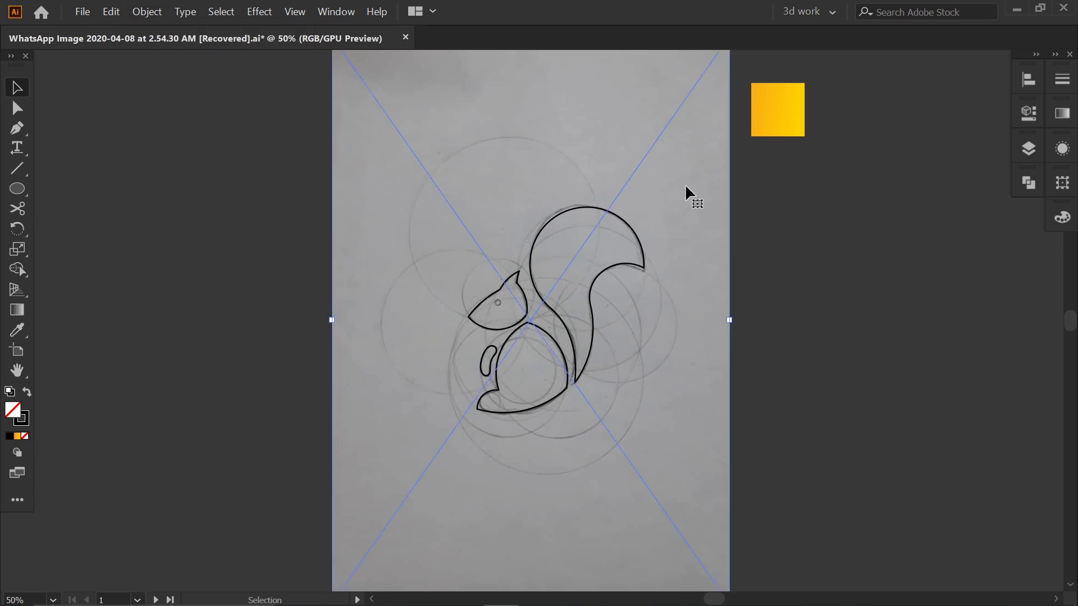
key("Delete")
Apply the square's yellow-orange gradient to all squirrel shapes with the Eyedropper.
left_click_drag(669, 145, 457, 435)
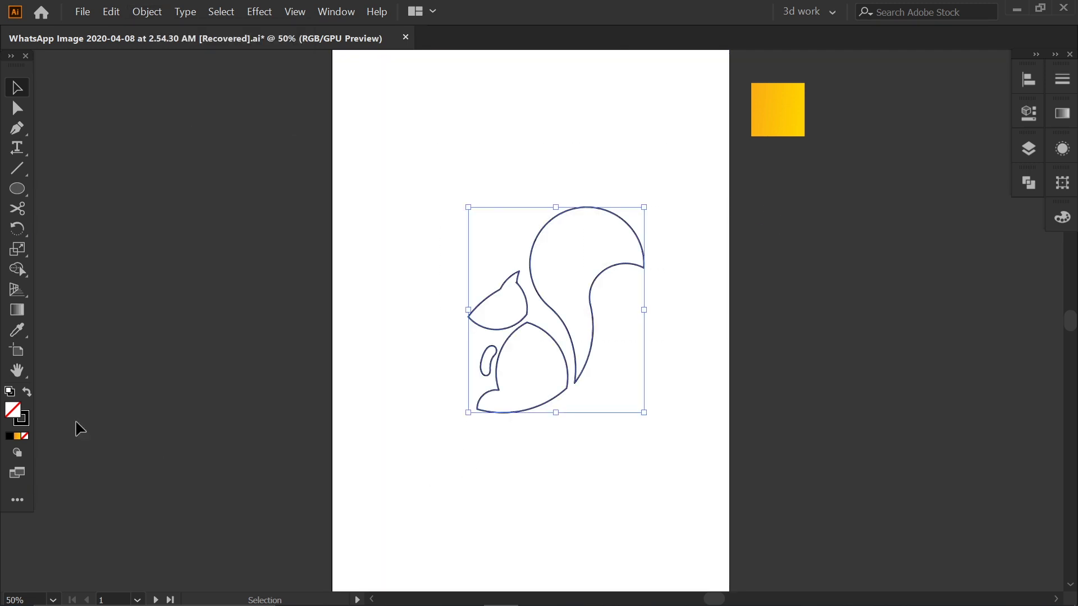
left_click(17, 330)
left_click(786, 113)
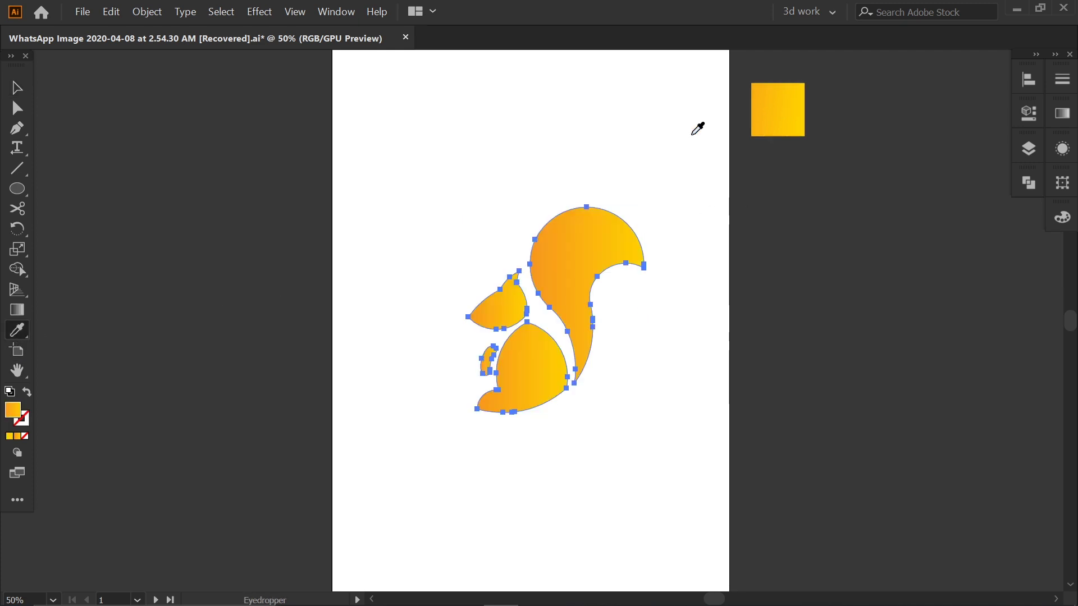
left_click(20, 97)
left_click(675, 202)
Re-angle the gradients: tail running bottom to top, body toward the lower right.
left_click(567, 238)
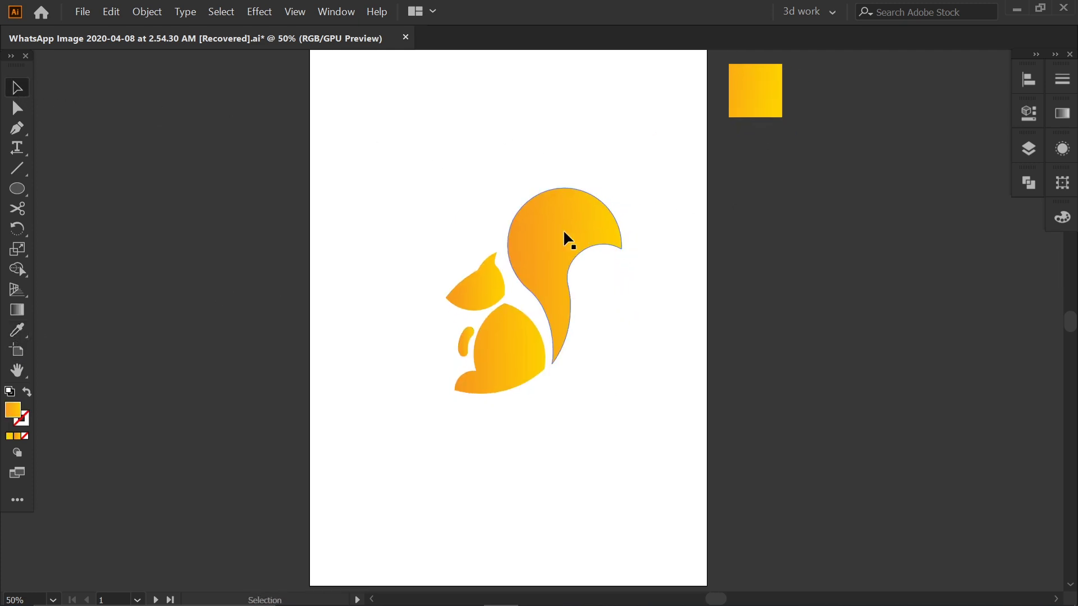
left_click(16, 310)
left_click_drag(554, 377, 598, 224)
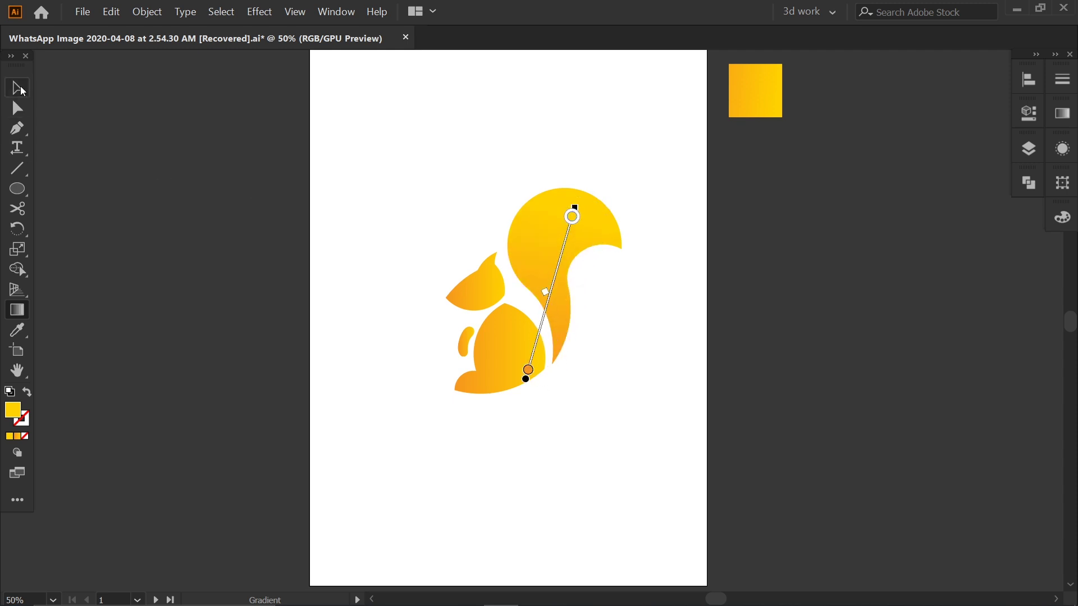
key("v")
left_click(494, 348)
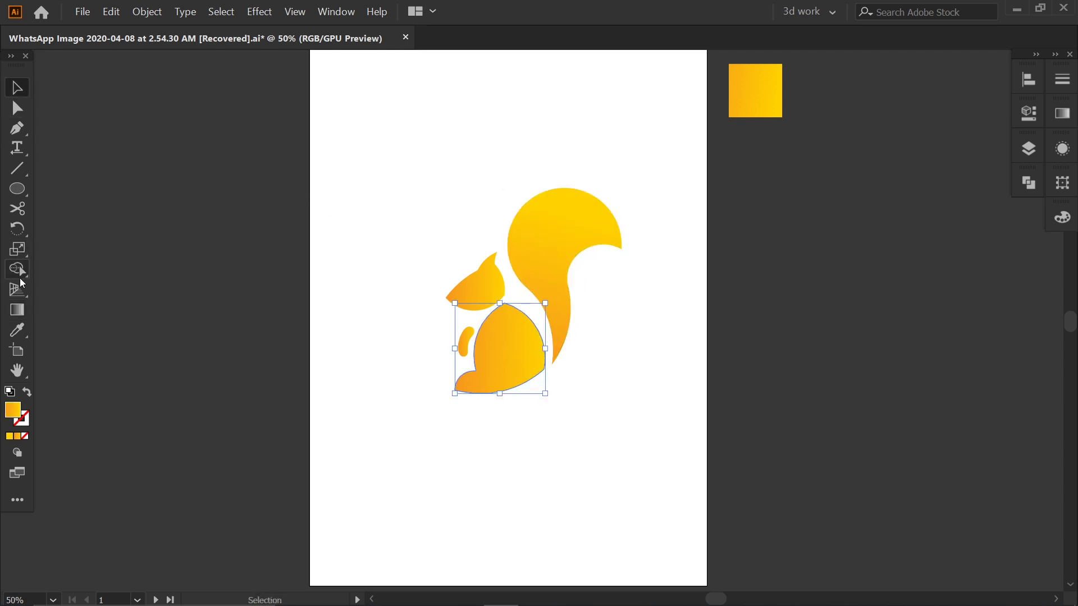
left_click(17, 310)
left_click_drag(500, 353, 562, 373)
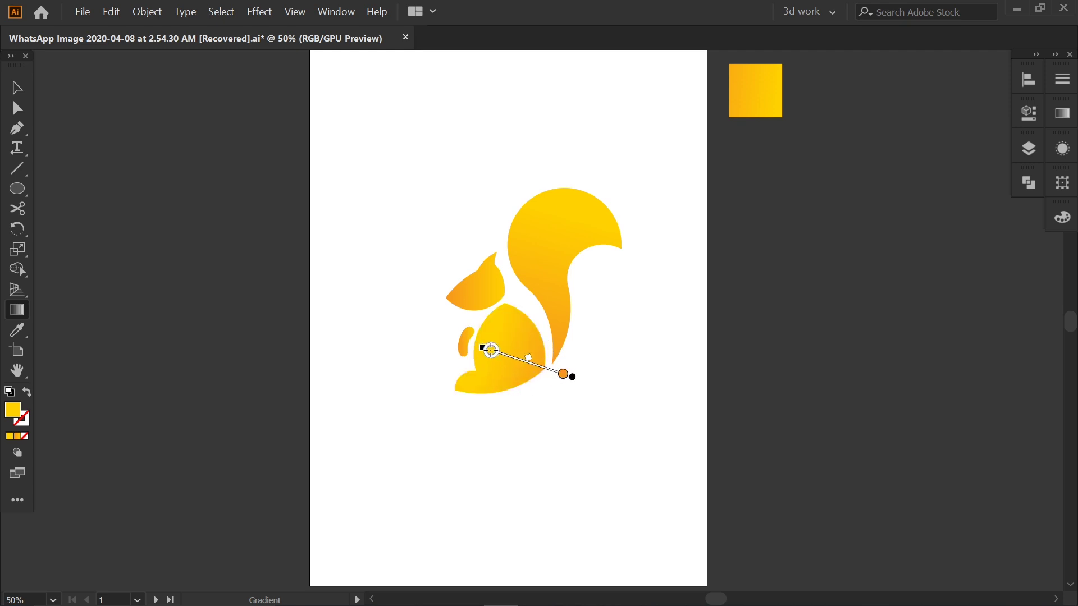
key("v")
left_click(64, 116)
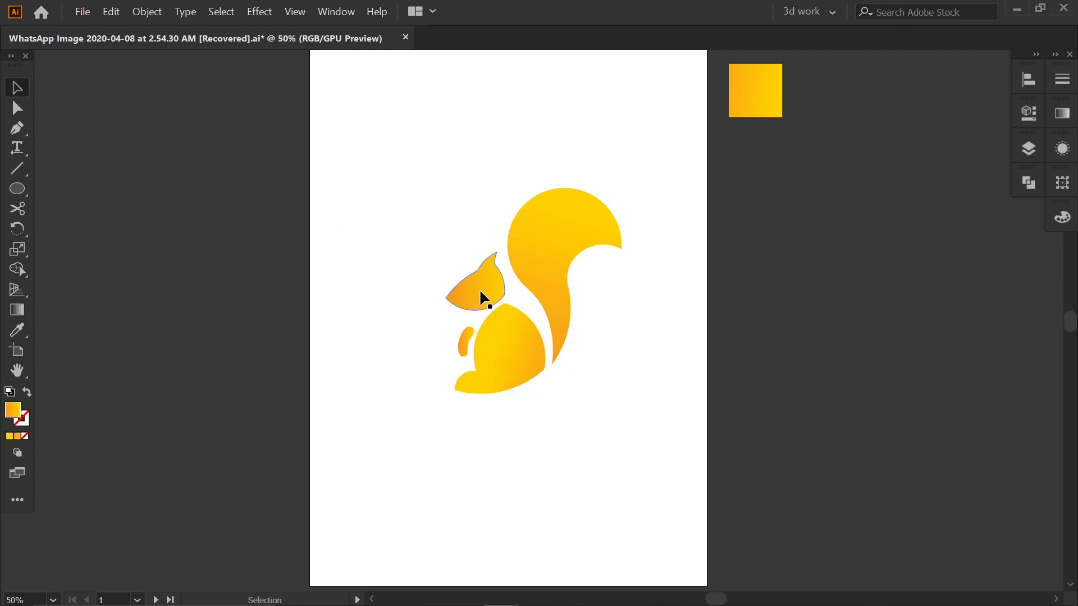
left_click(481, 301)
left_click(679, 404)
Draw a small eye circle on the head and subtract it using Pathfinder Minus Front.
left_click(17, 188)
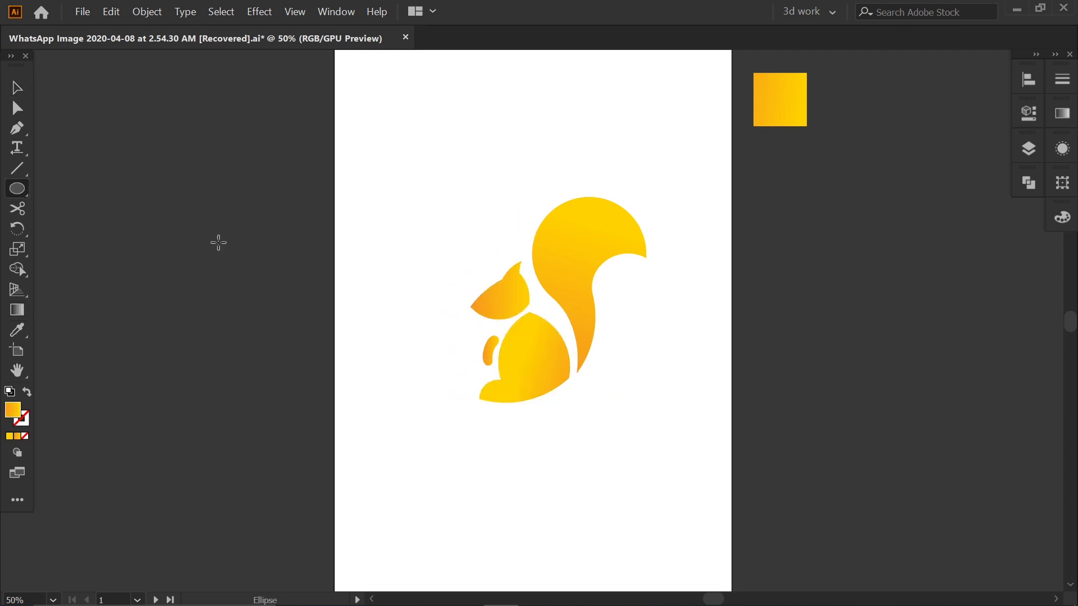
left_click_drag(498, 282, 509, 292)
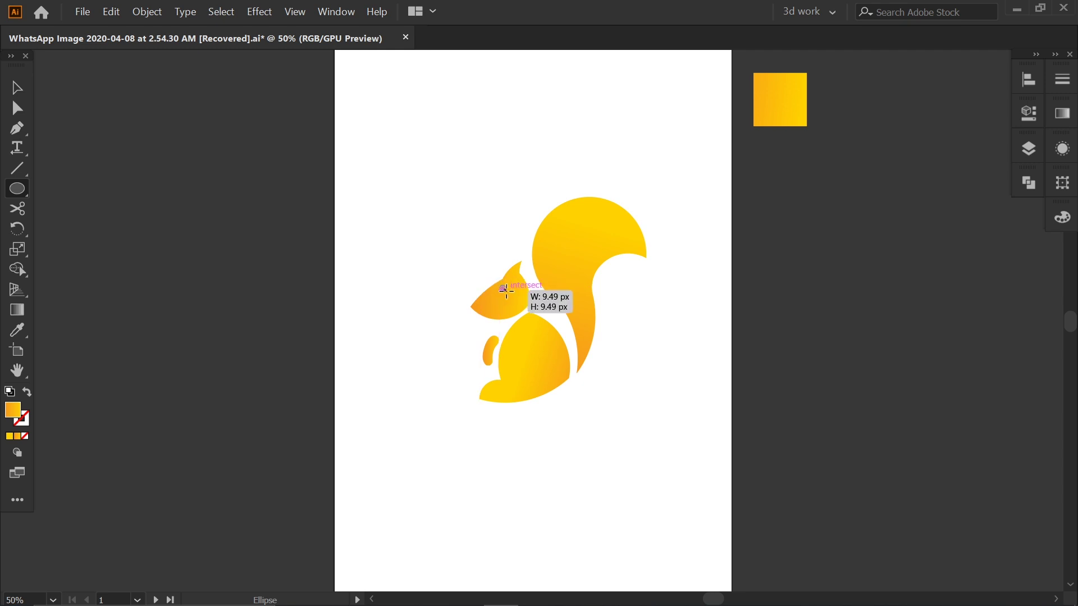
key("v")
left_click(500, 292)
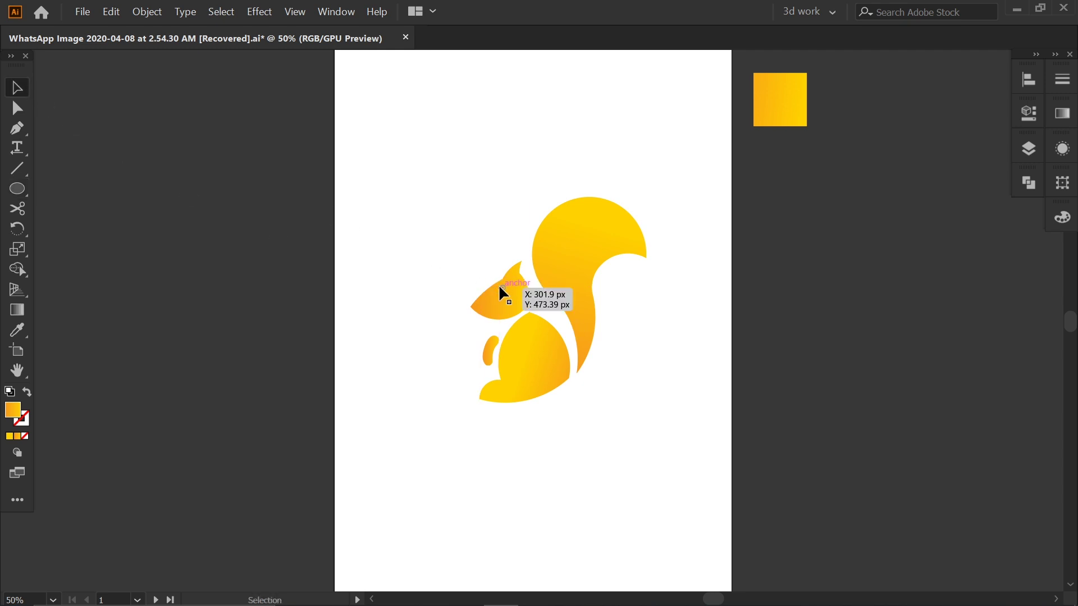
left_click(504, 310, "shift")
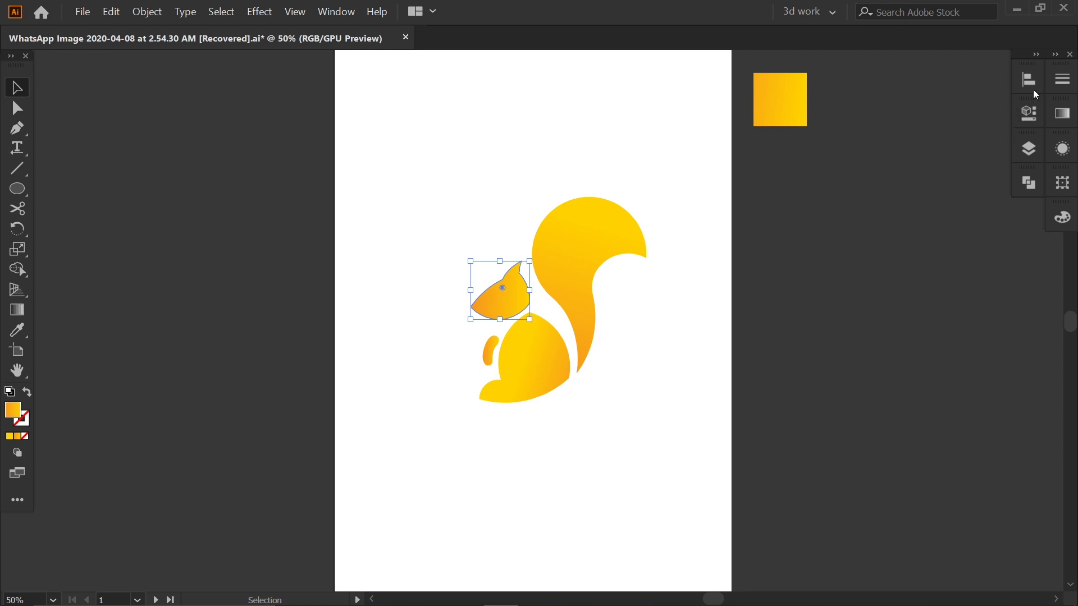
left_click(1028, 182)
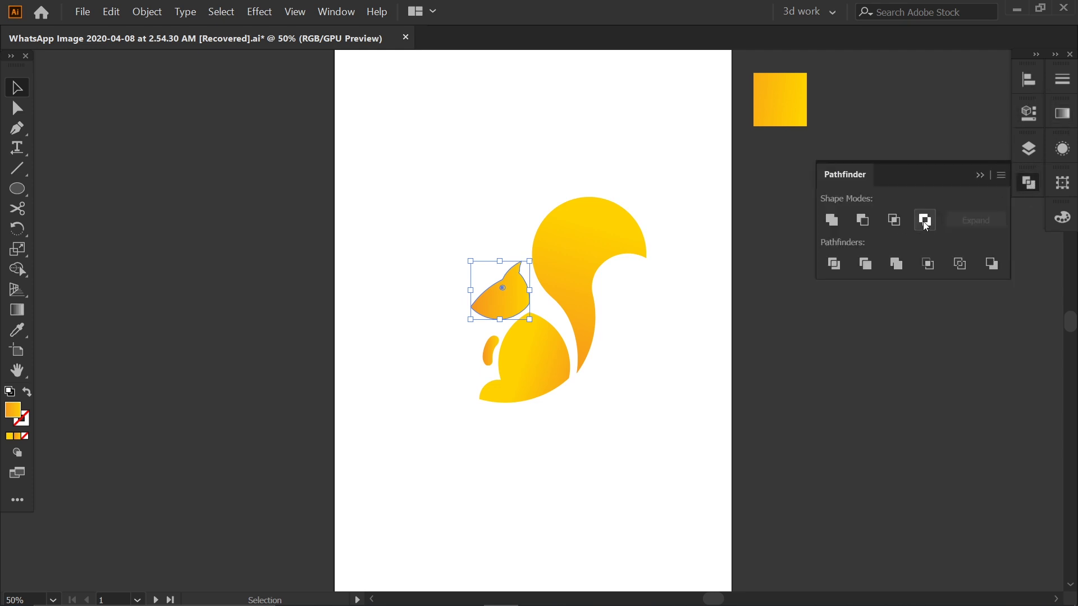
left_click(817, 341)
left_click(979, 175)
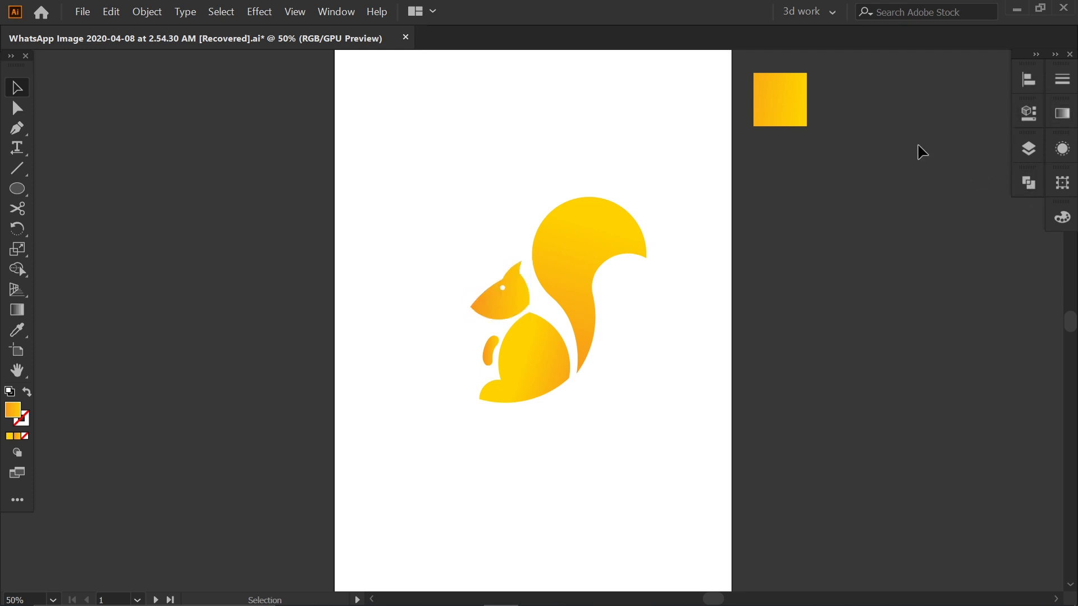